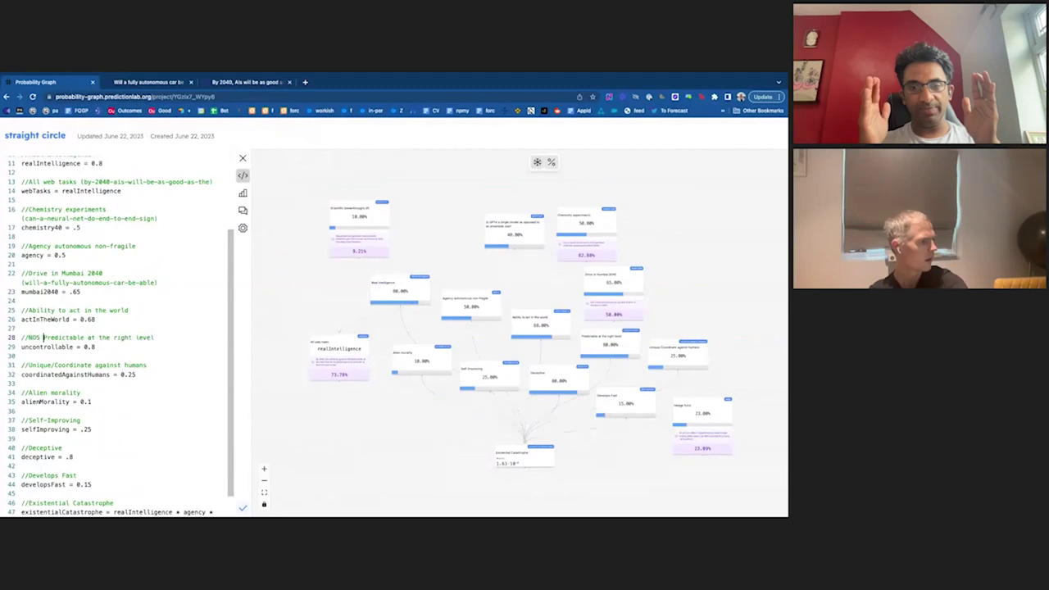
# Reword the start of the comment above the uncontrollable variable to "Not predictable".
pyautogui.press('BackSpace')
pyautogui.press('BackSpace')
pyautogui.write('OT')
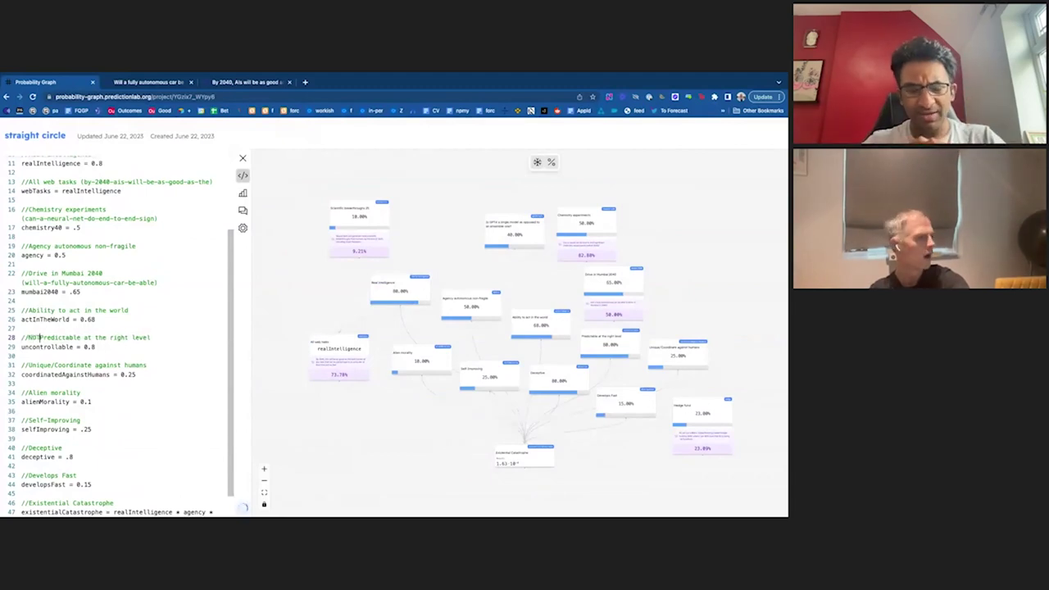
pyautogui.press('BackSpace')
pyautogui.press('BackSpace')
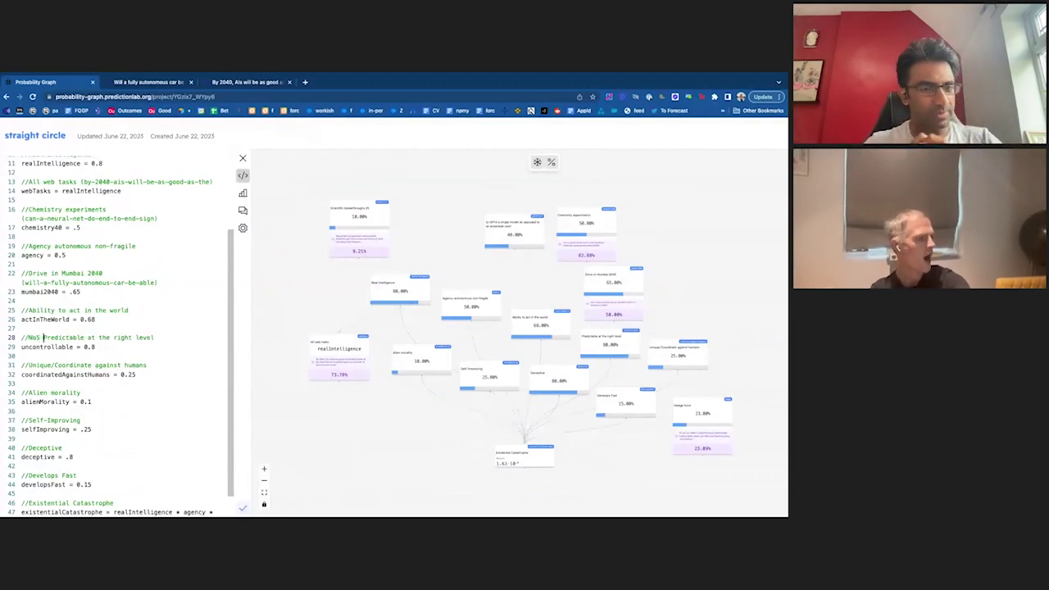
pyautogui.write('ot')
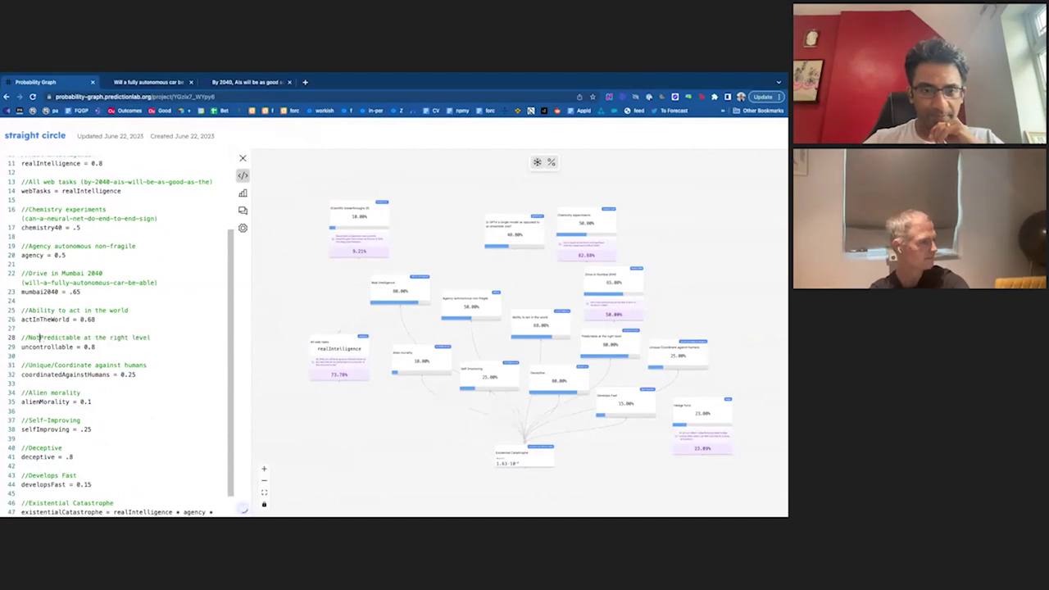
pyautogui.press('Delete')
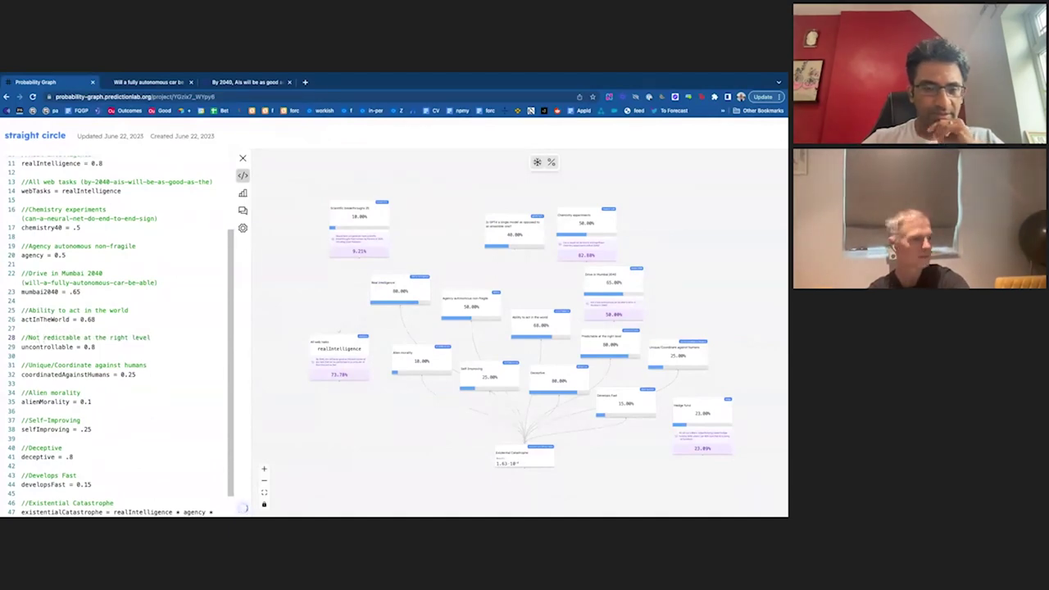
pyautogui.write('p')
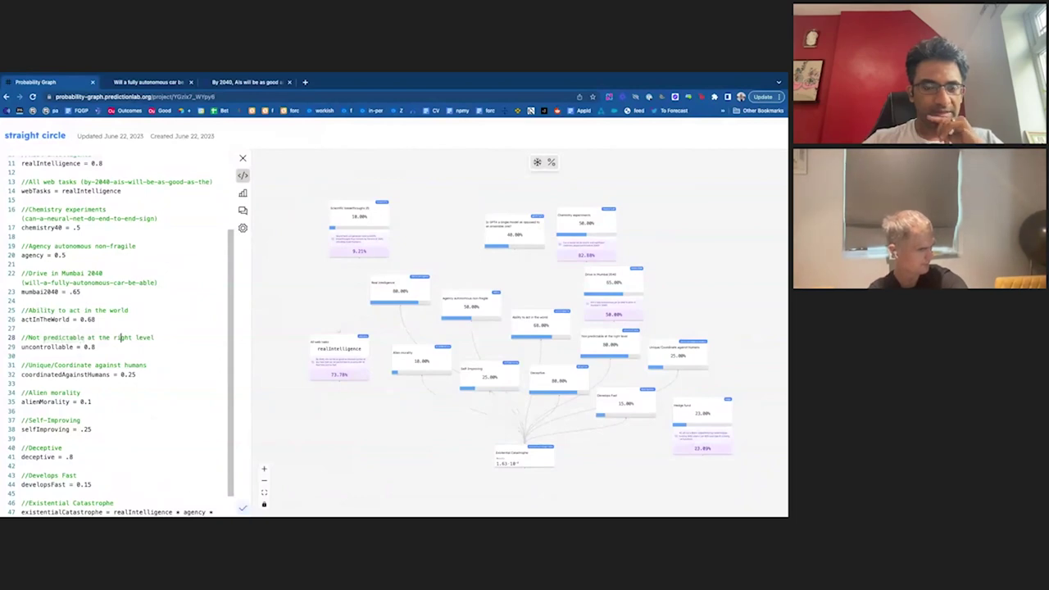
# Change the ending of the "Not predictable" comment to "at a high level".
pyautogui.doubleClick(122, 337)
pyautogui.write('high')
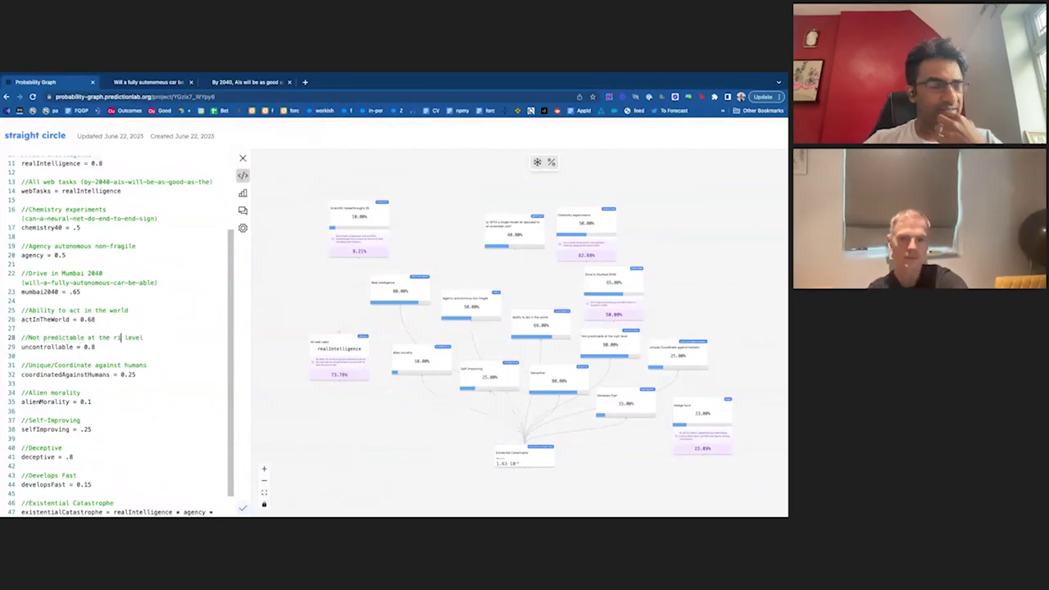
pyautogui.doubleClick(104, 338)
pyautogui.write('a high')
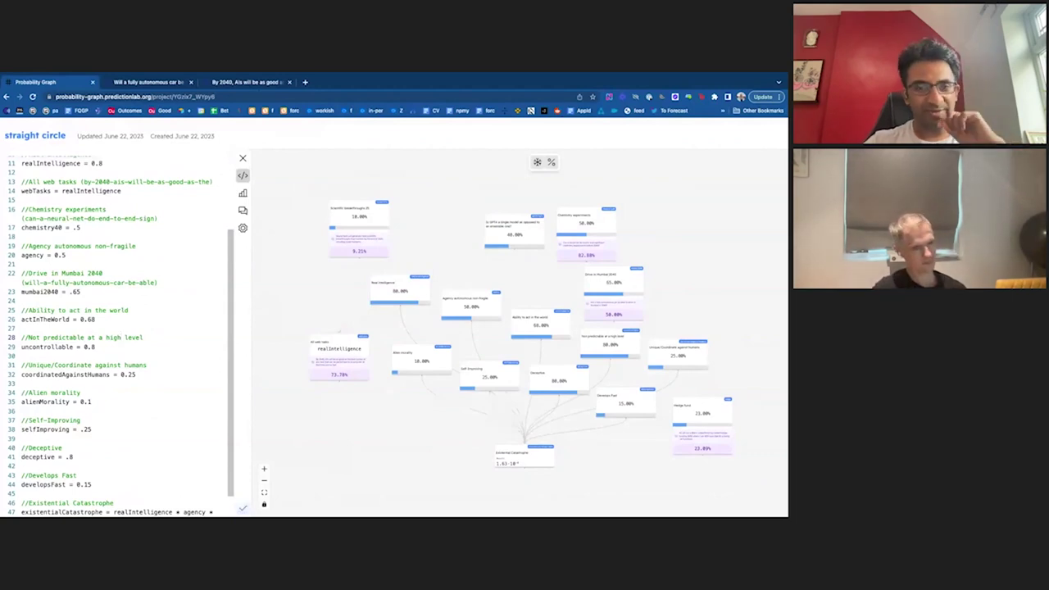
# Set the uncontrollable variable's probability to 0.65.
pyautogui.click(96, 346)
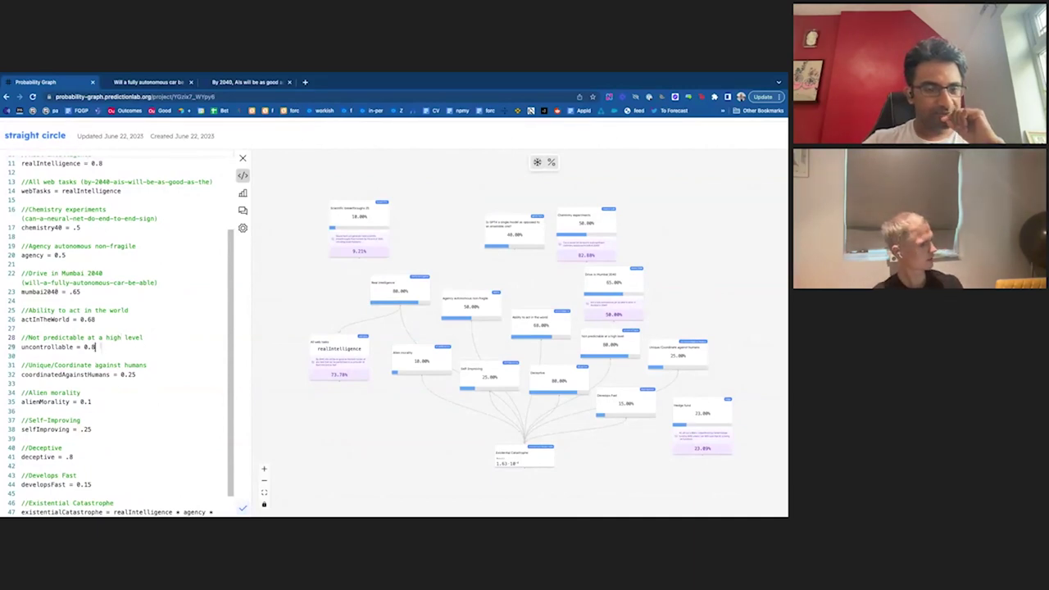
pyautogui.press('BackSpace')
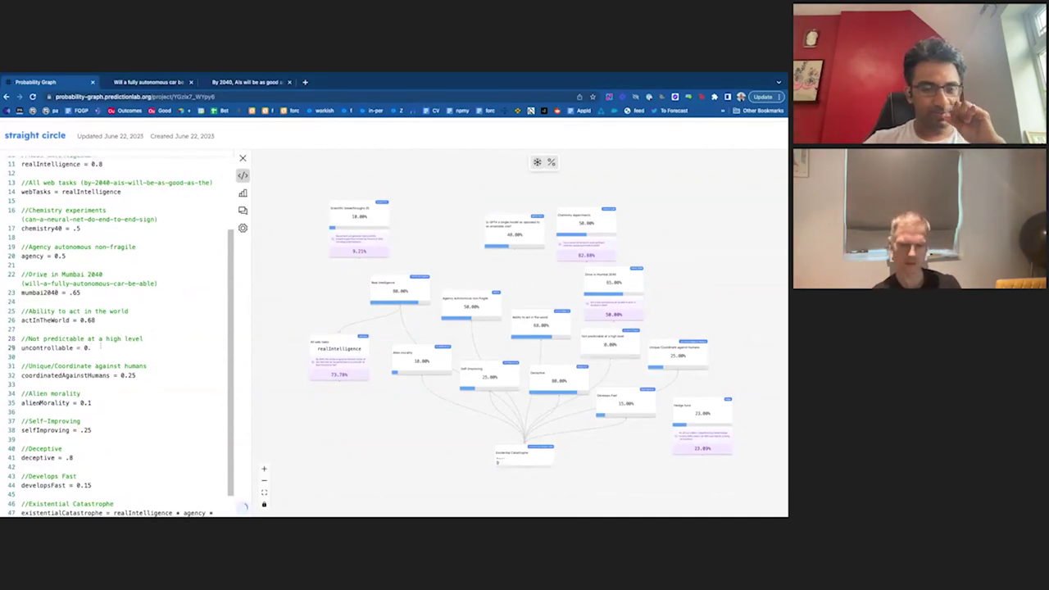
pyautogui.write('65')
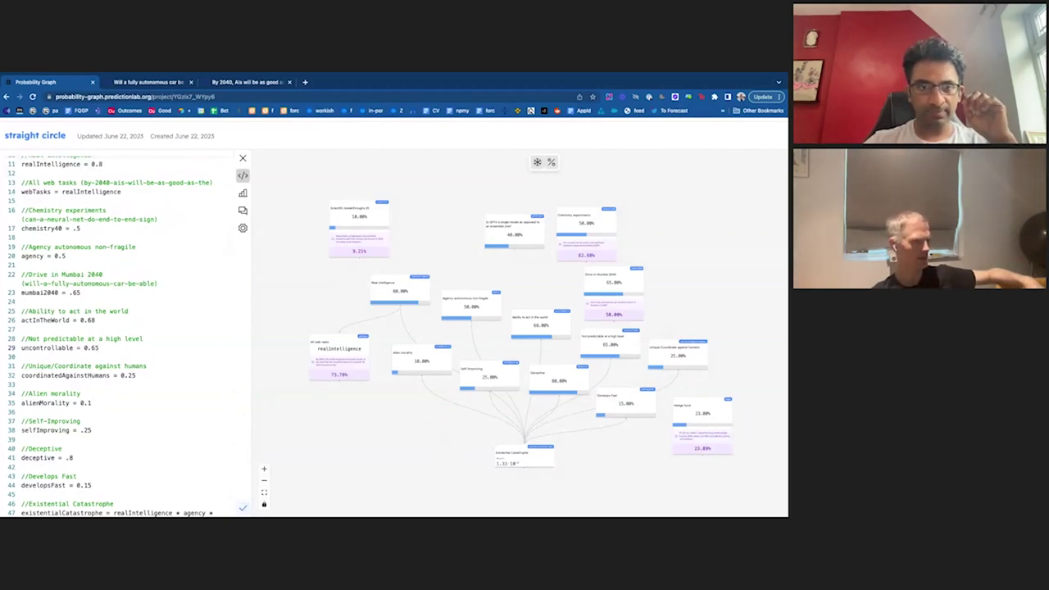
# Switch to Manifold Markets and open the form for creating a new market.
pyautogui.click(246, 82)
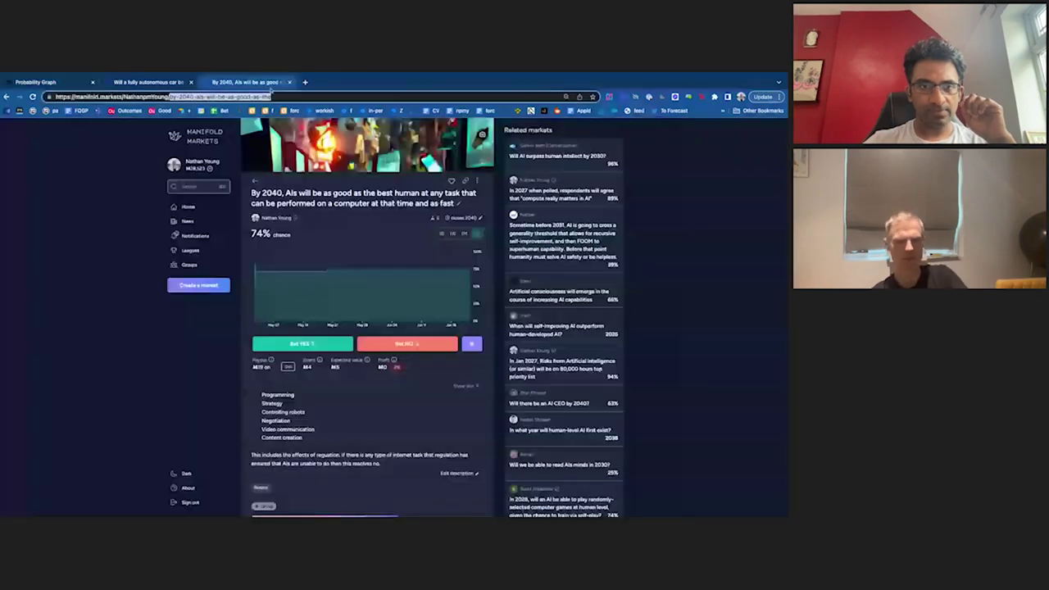
pyautogui.click(204, 192)
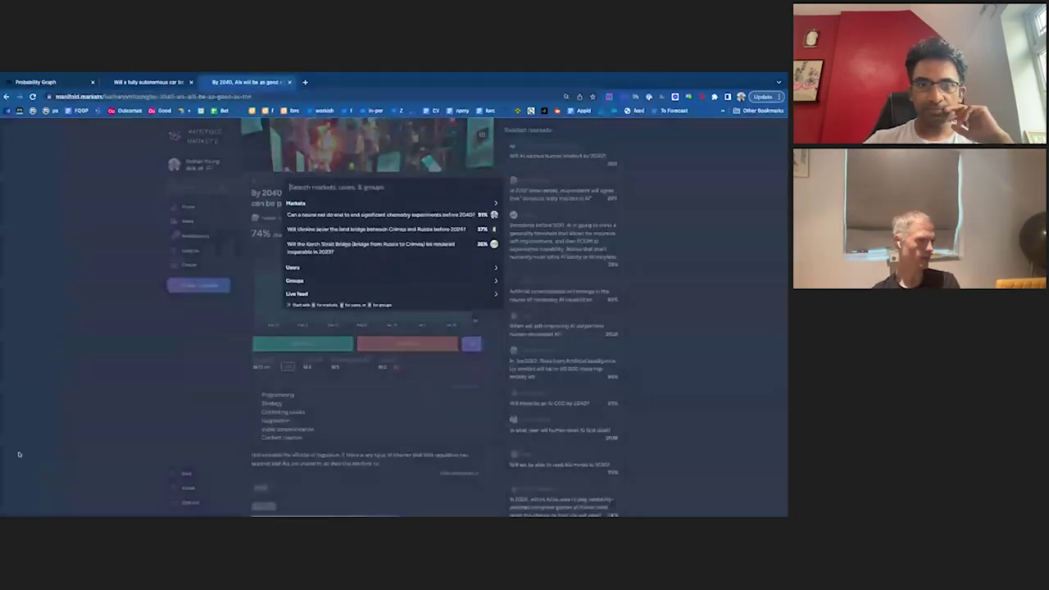
pyautogui.click(211, 306)
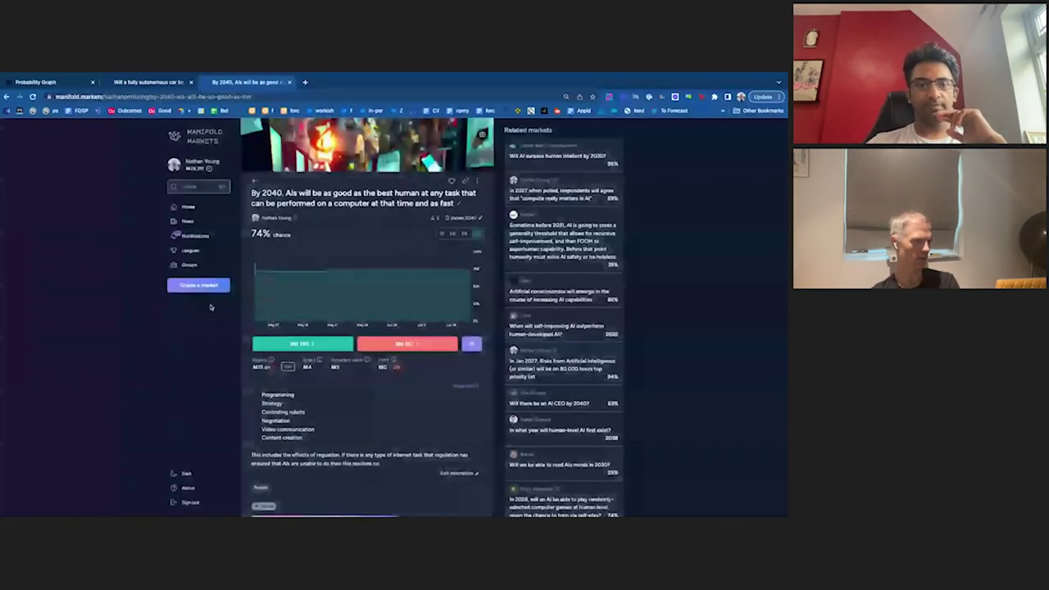
pyautogui.click(198, 286)
# Enter the market question "Will the top 3 Neural Nets in 2035 be able to be jailbroken to follow illegal commands".
pyautogui.write('Will a')
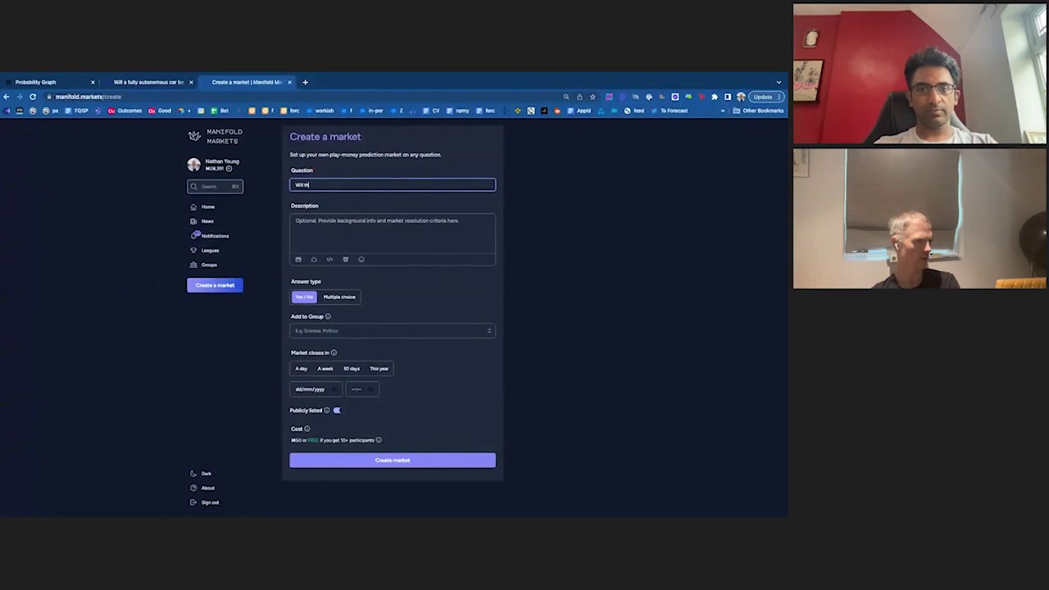
pyautogui.write('e tep 10')
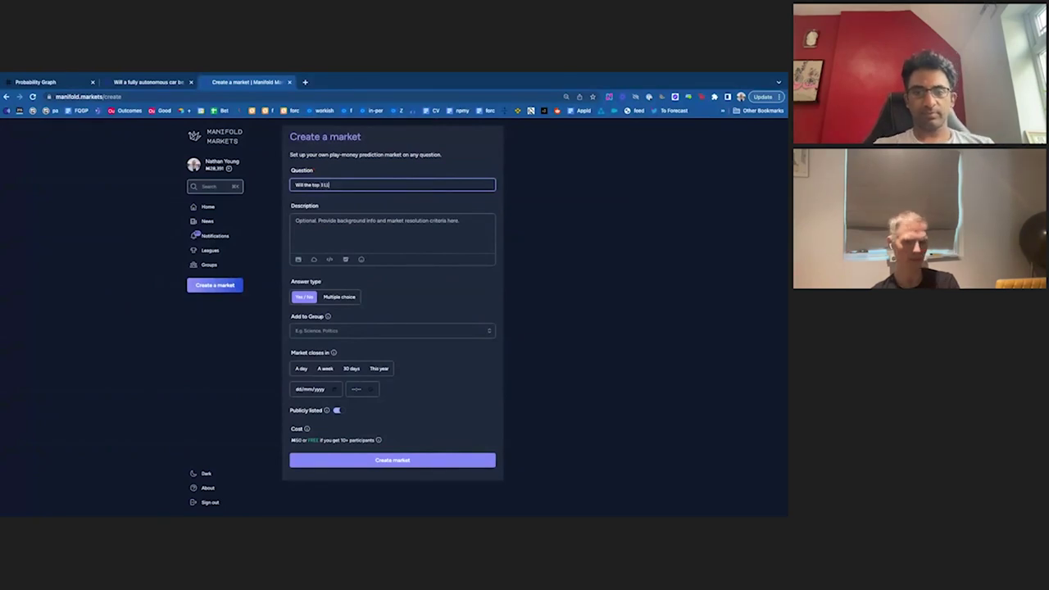
pyautogui.write(' hi')
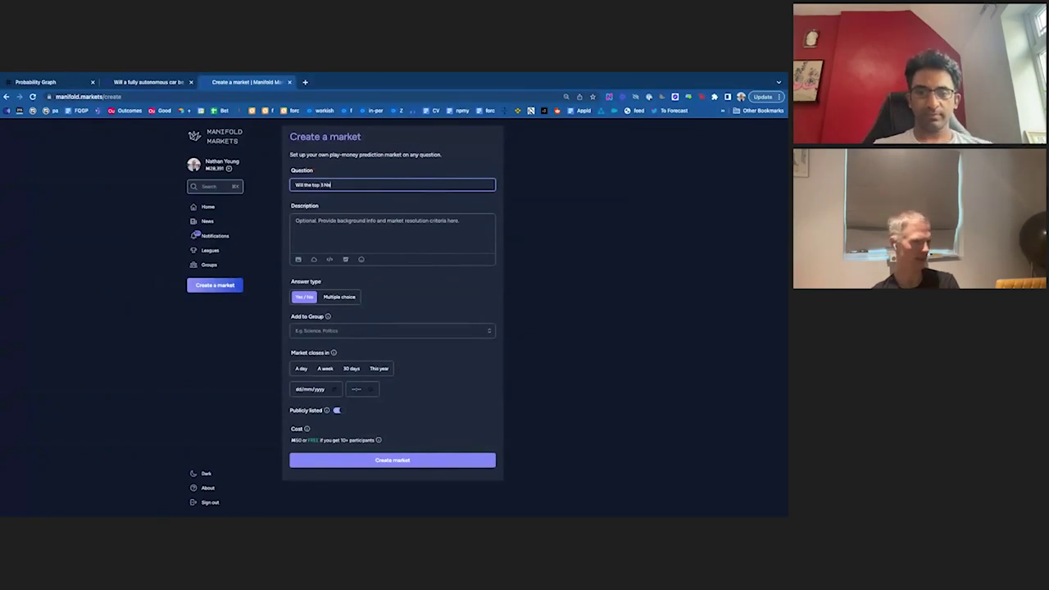
pyautogui.write('ural Nets')
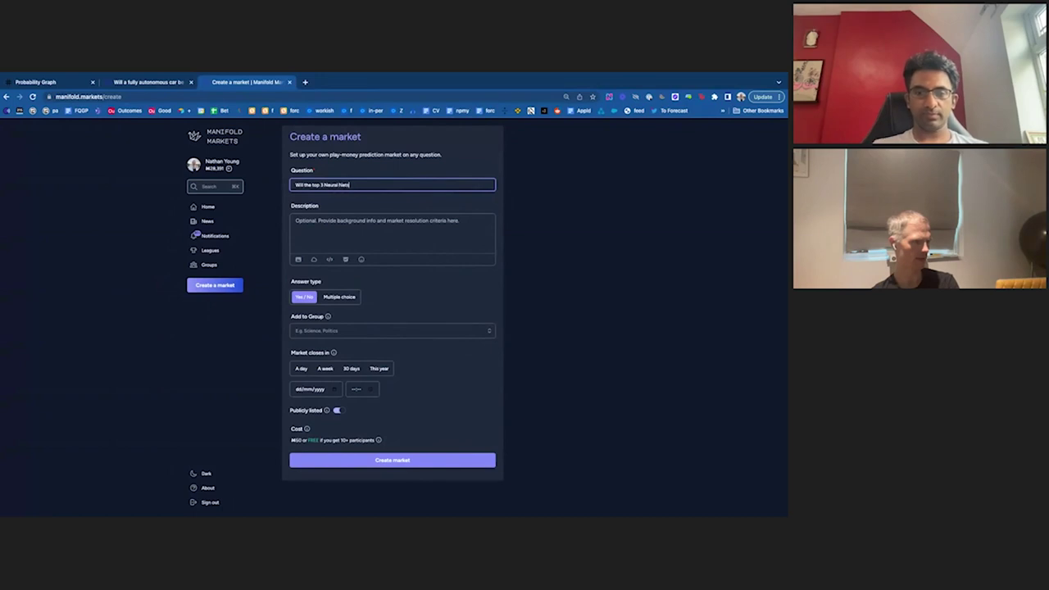
pyautogui.write(' in 2')
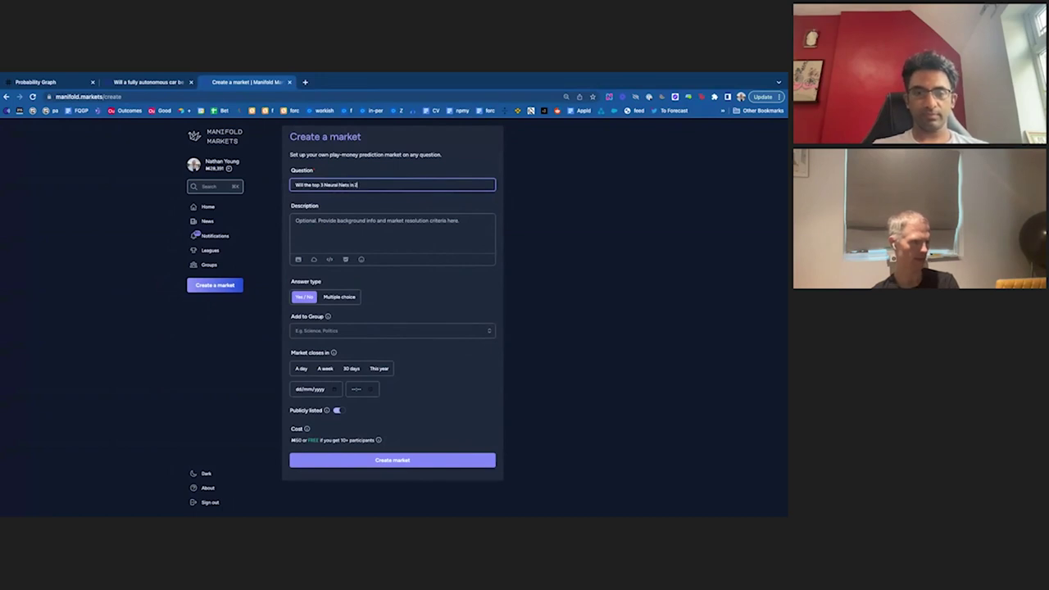
pyautogui.write('0')
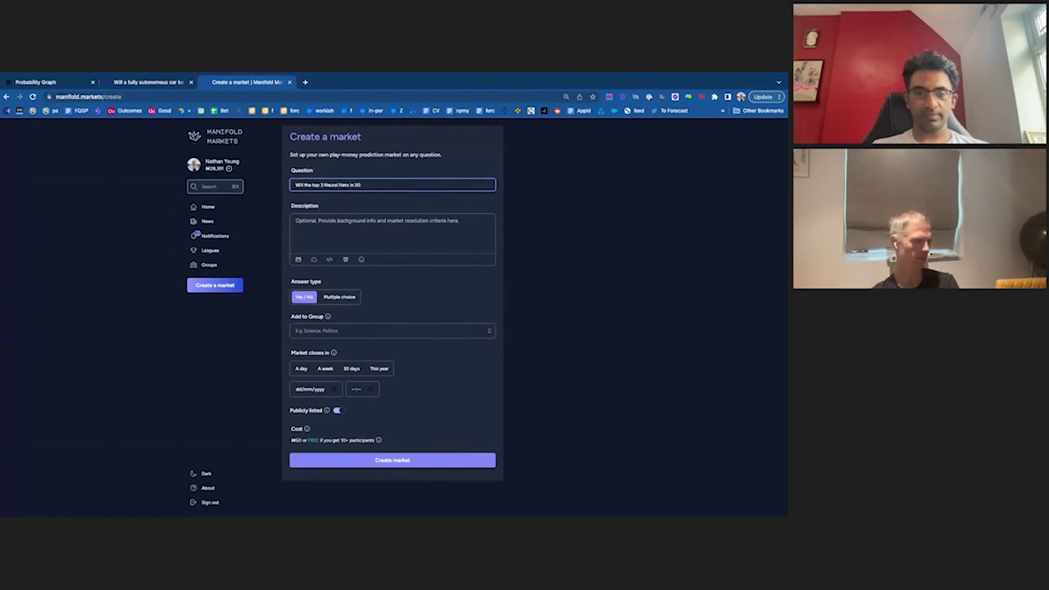
pyautogui.write('35')
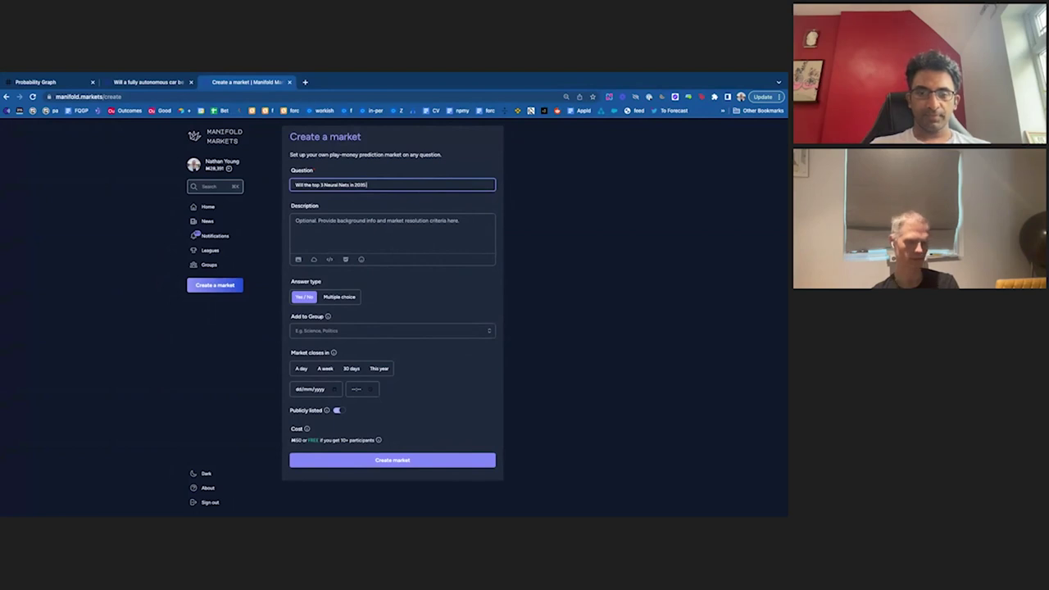
pyautogui.write(' be able to')
pyautogui.write(' be')
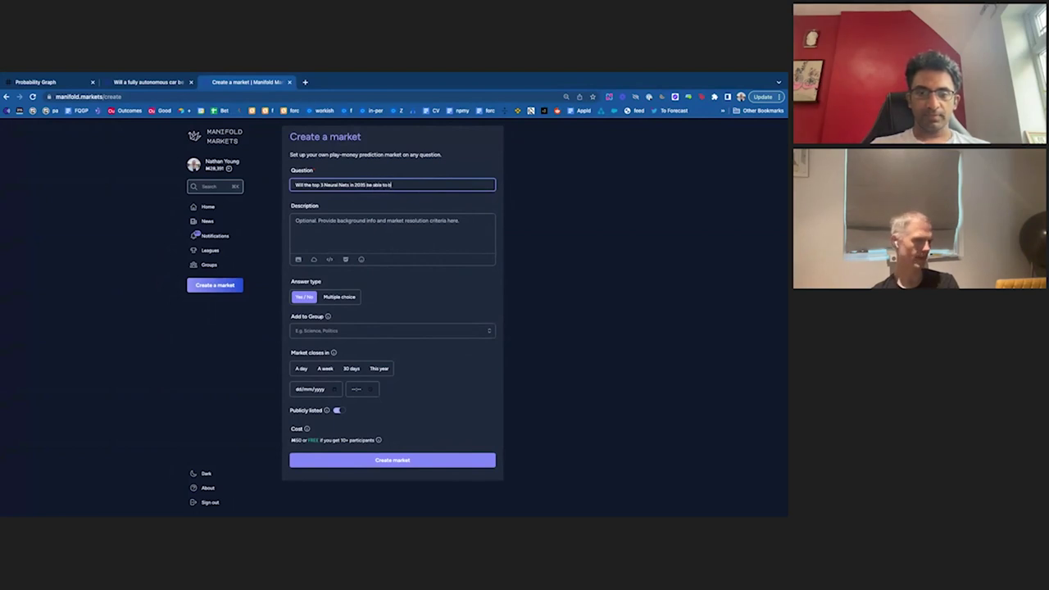
pyautogui.write(' ja')
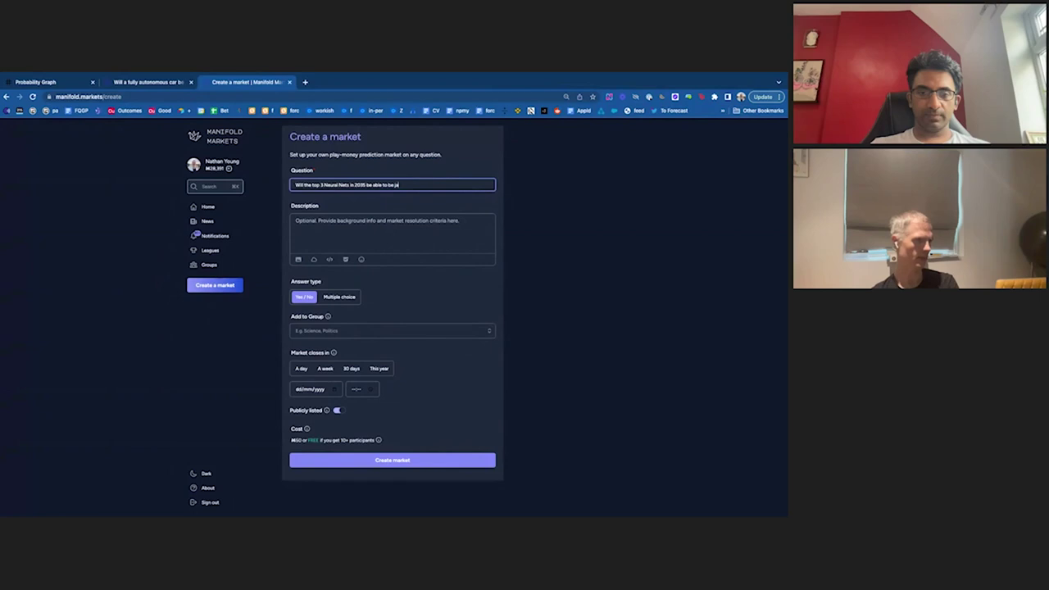
pyautogui.write('ilbroken to follow')
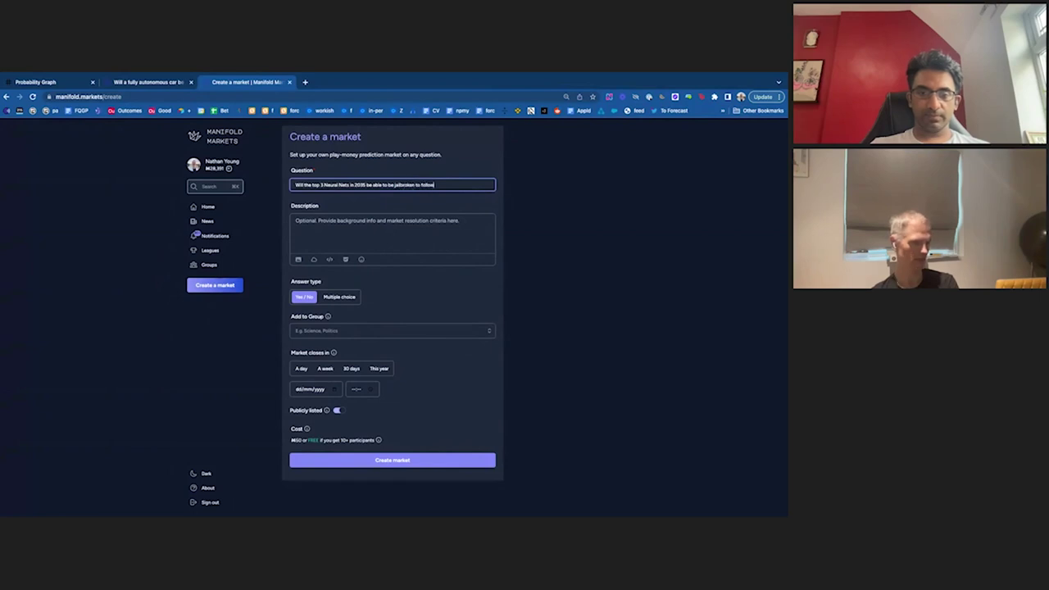
pyautogui.write(' an')
pyautogui.press('BackSpace')
pyautogui.press('BackSpace')
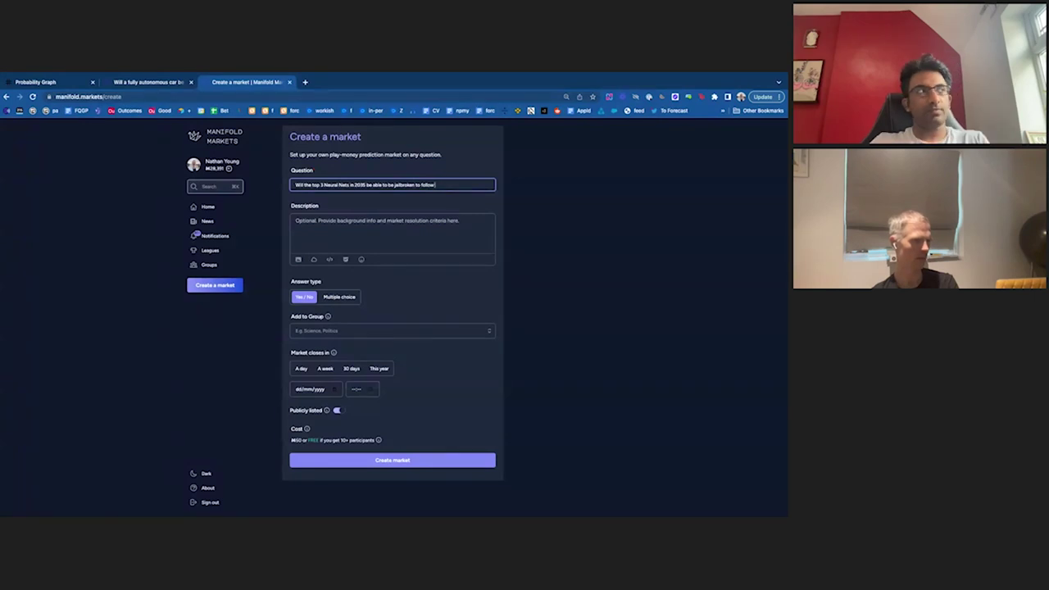
pyautogui.write('illegal')
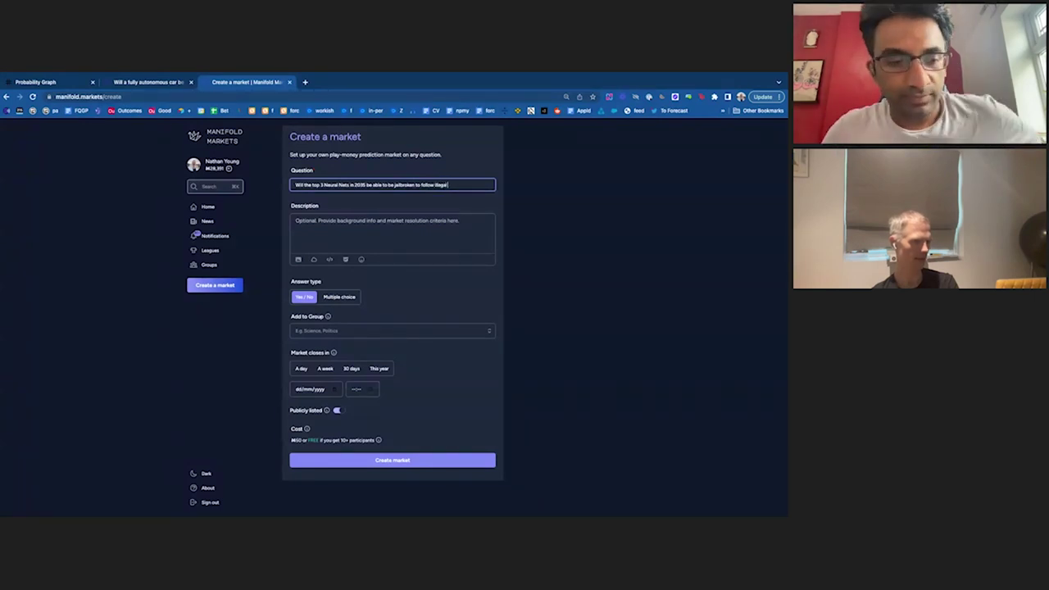
pyautogui.write(' commands')
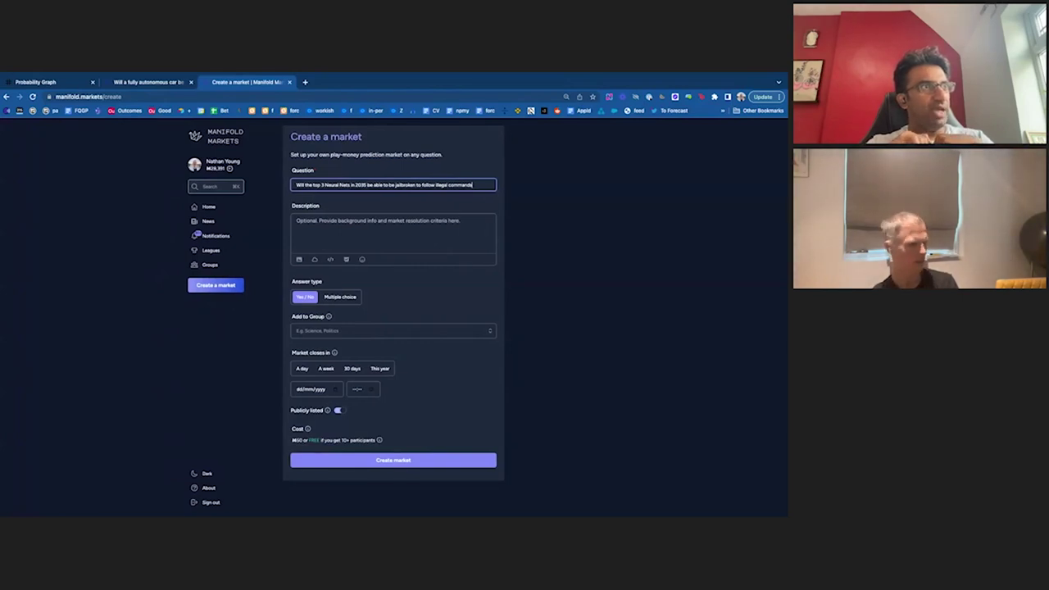
# Reword the question's opening from "Will the top 3" to "The top 3" and create the market.
pyautogui.press('Home')
pyautogui.press('Delete')
pyautogui.press('Delete')
pyautogui.press('Delete')
pyautogui.press('Delete')
pyautogui.press('Delete')
pyautogui.press('Delete')
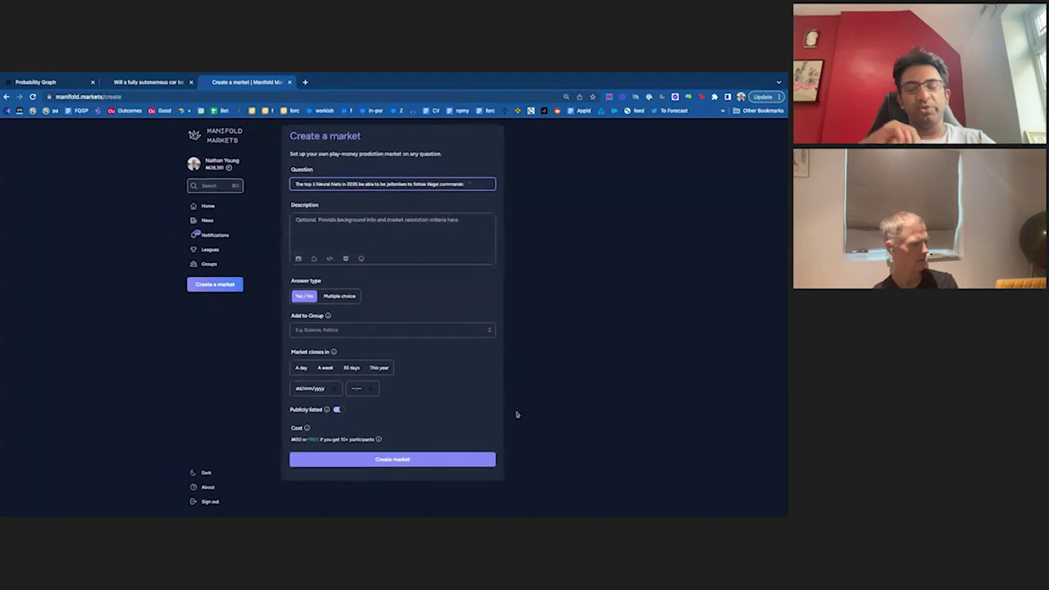
pyautogui.write('T')
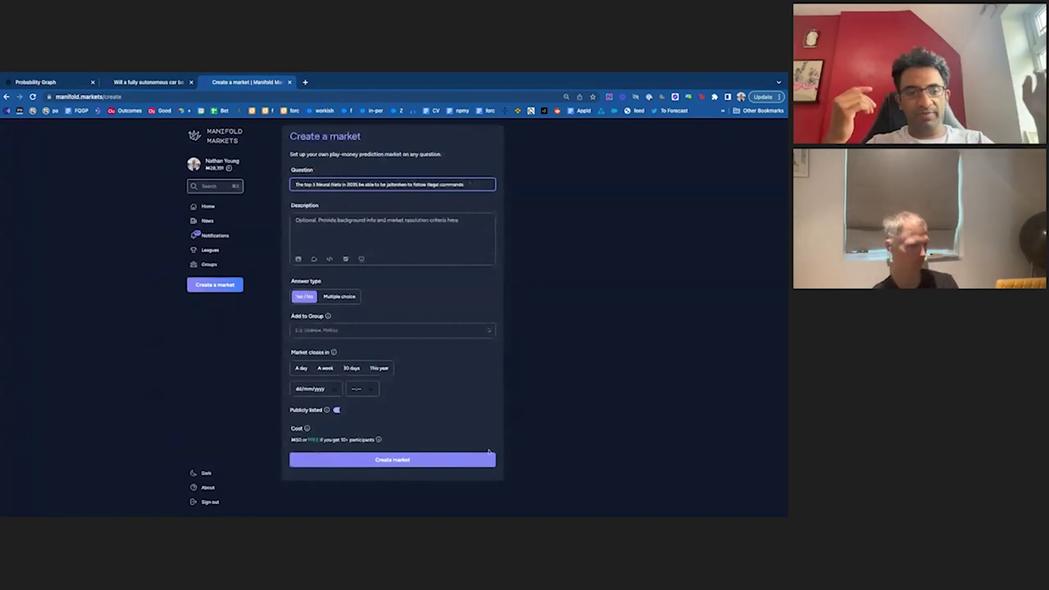
pyautogui.click(489, 455)
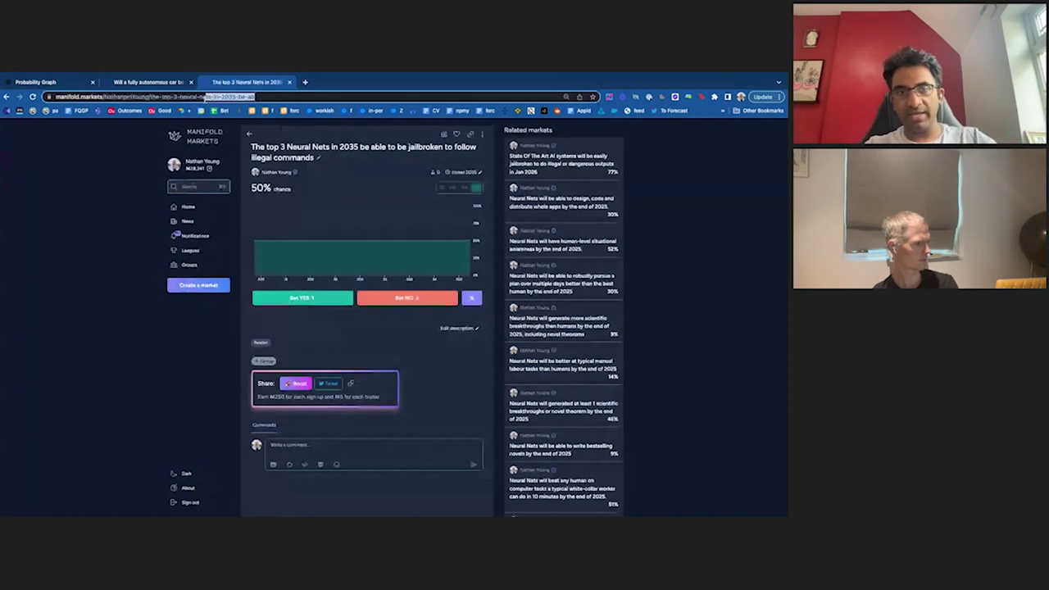
# Back in Probability Graph, add the comment "//Jailbreak LLMs" above the "Not predictable at a high level" entry.
pyautogui.hotkey('ctrl', '1')
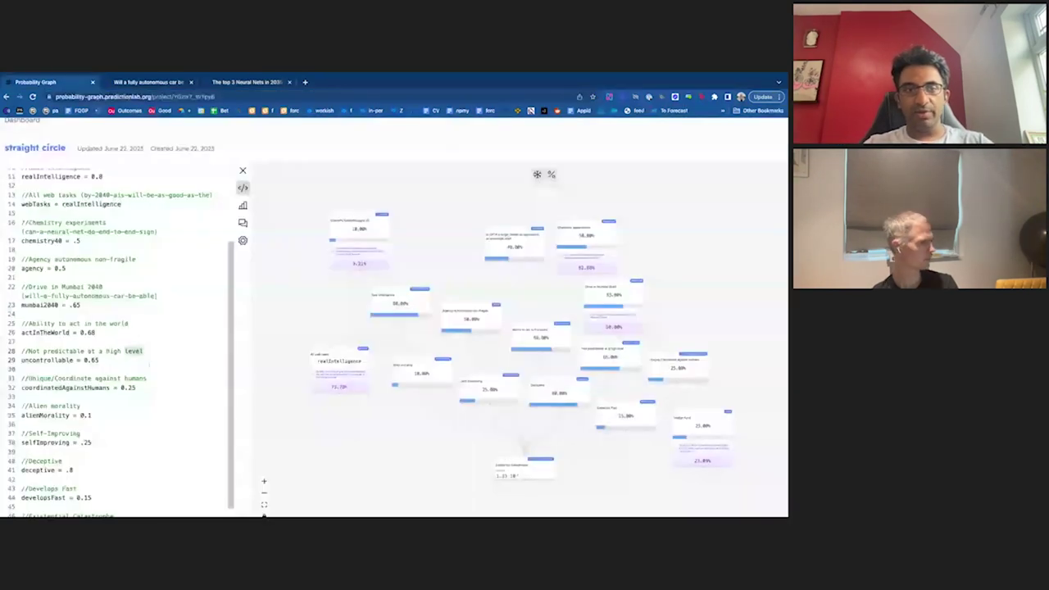
pyautogui.press('Return')
pyautogui.press('Return')
pyautogui.write('//')
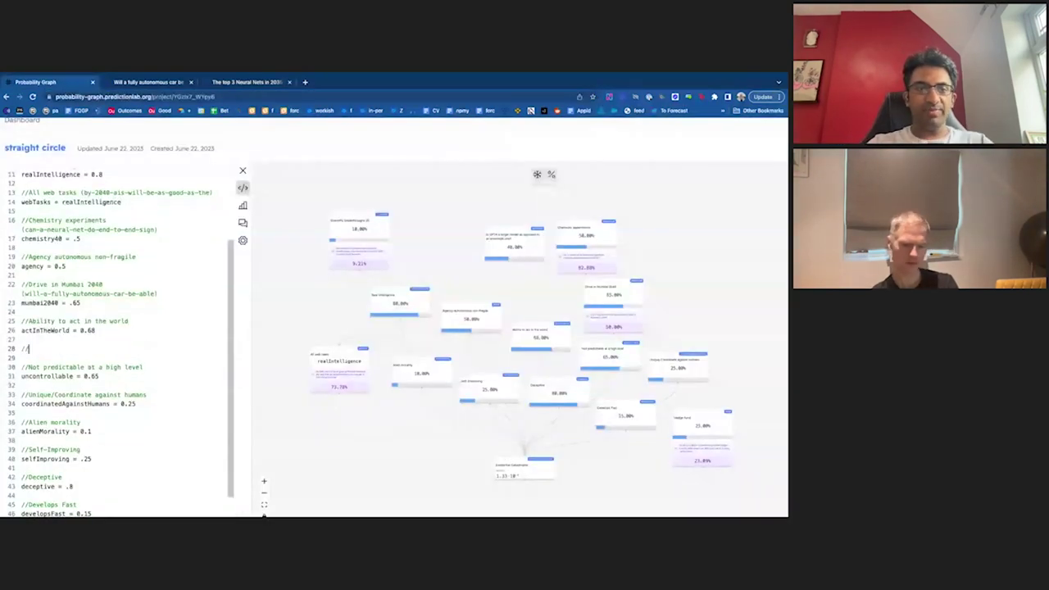
pyautogui.write('Jailbreak (')
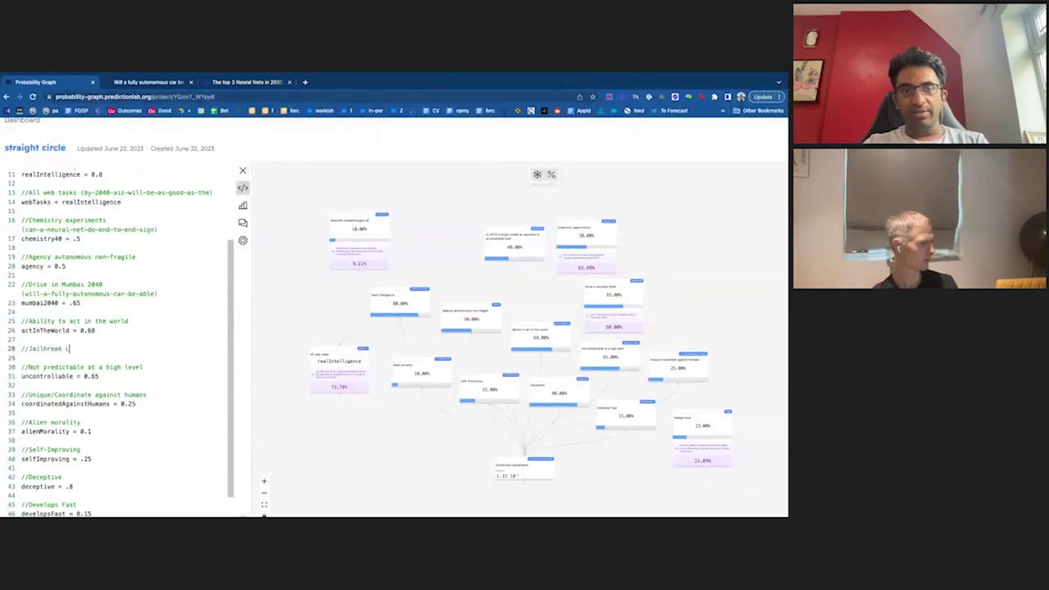
pyautogui.write('LMs')
pyautogui.press('Return')
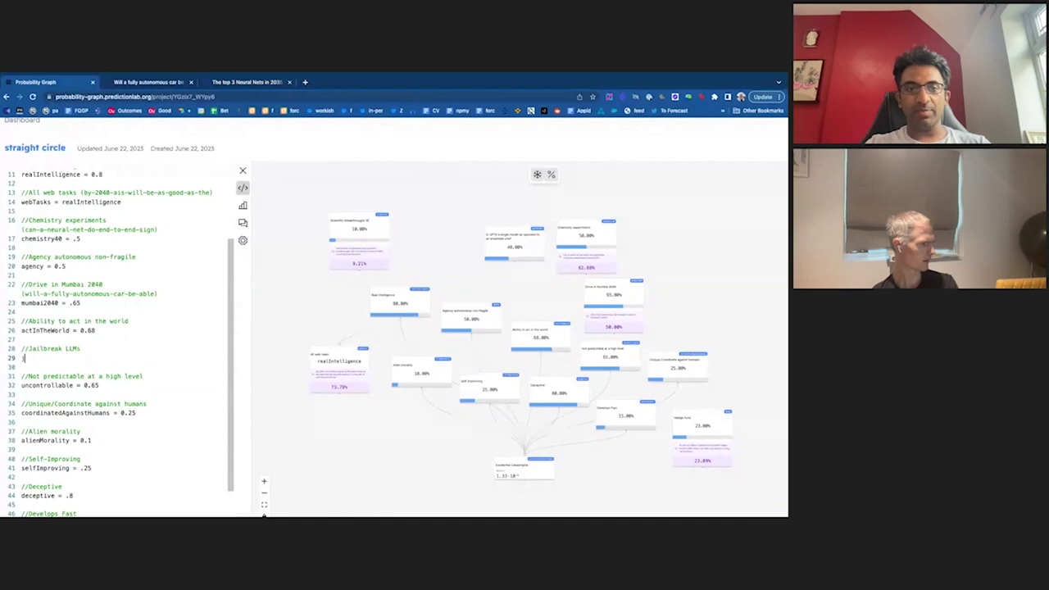
# Add the line "jailbreak = the-top-3-neural-nets-in-2035-be-ab" under the Jailbreak LLMs comment.
pyautogui.write('jailbreak')
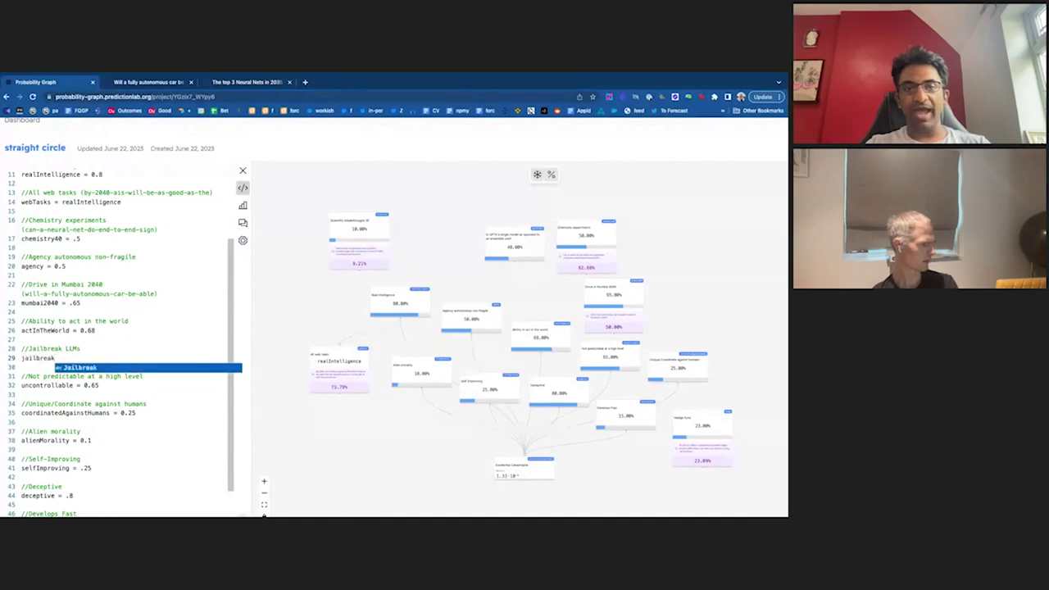
pyautogui.write(' =')
pyautogui.write('the-top-3-neural-nets-in-2035-be-ab')
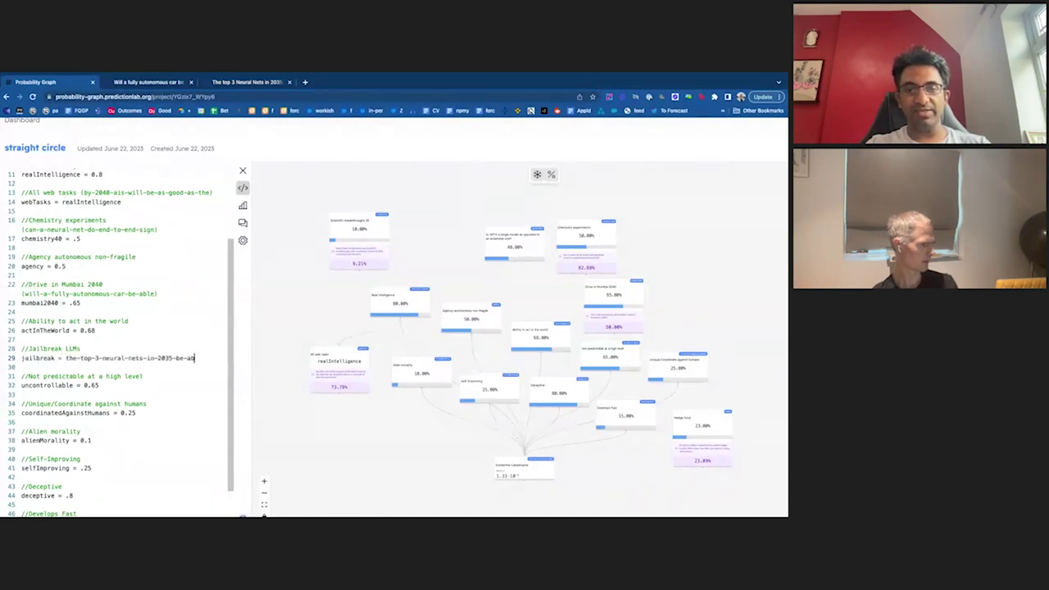
# Move the slug "the-top-3-neural-nets-in-2035-be-ab" into parentheses in the Jailbreak LLMs comment and set jailbreak to .5.
pyautogui.hotkey('ctrl', 'z')
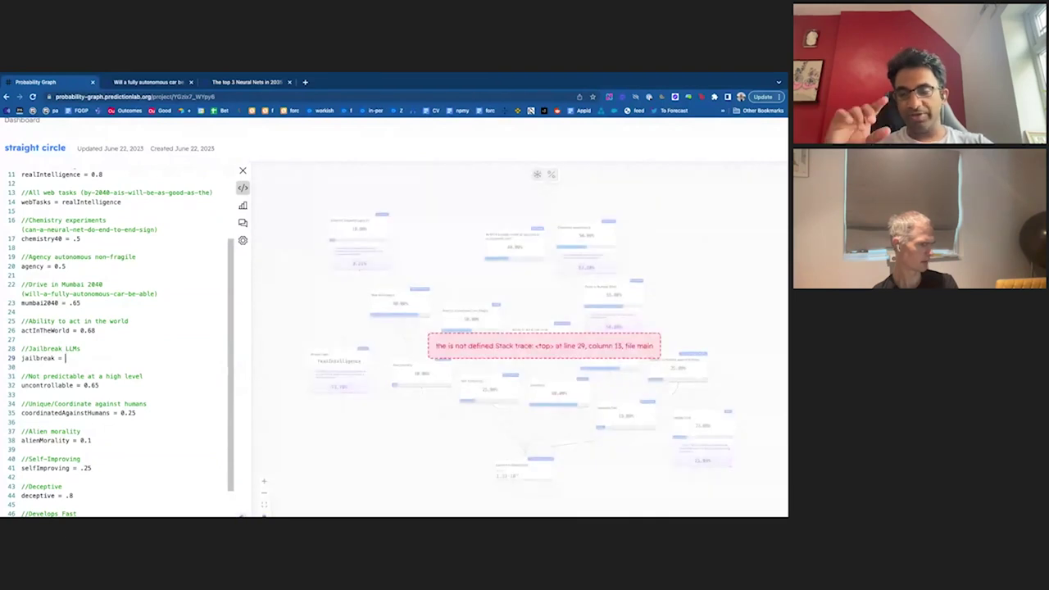
pyautogui.click(133, 346)
pyautogui.write('(')
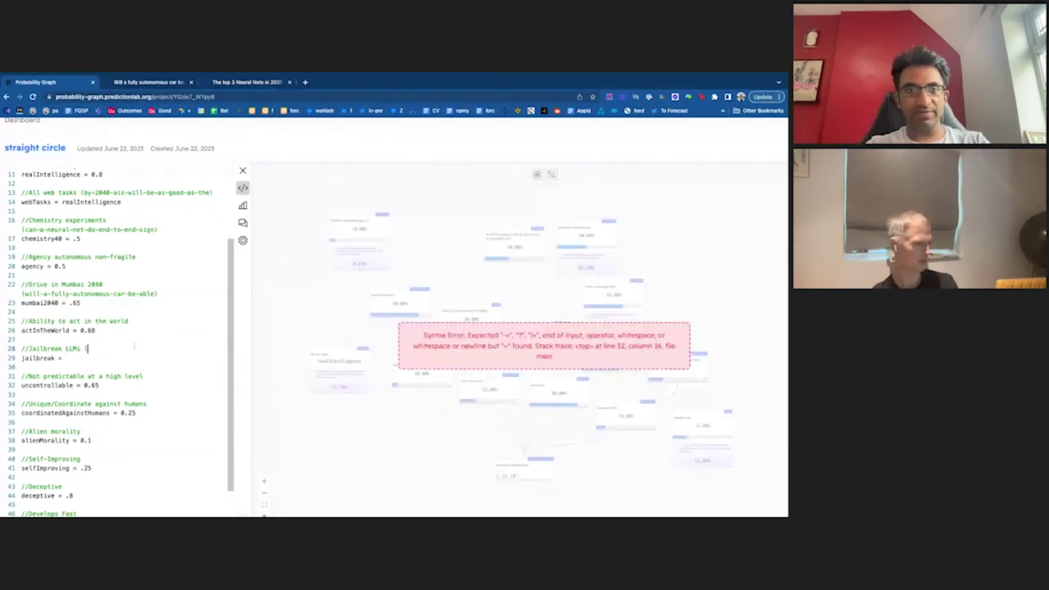
pyautogui.write('the-top-3-neural-nets-in-2035-be-ab')
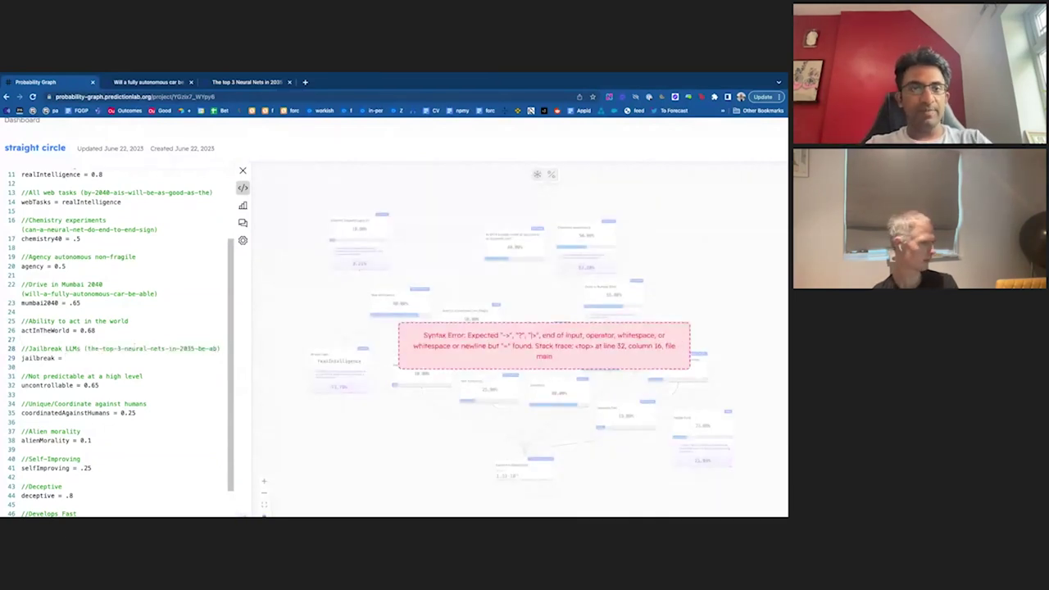
pyautogui.click(117, 360)
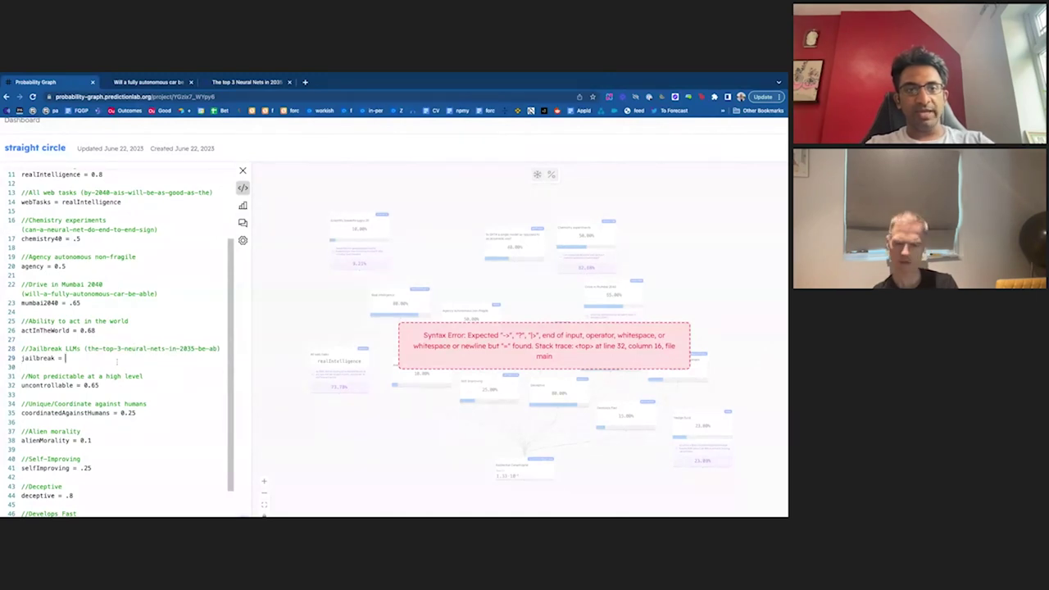
pyautogui.write('.5')
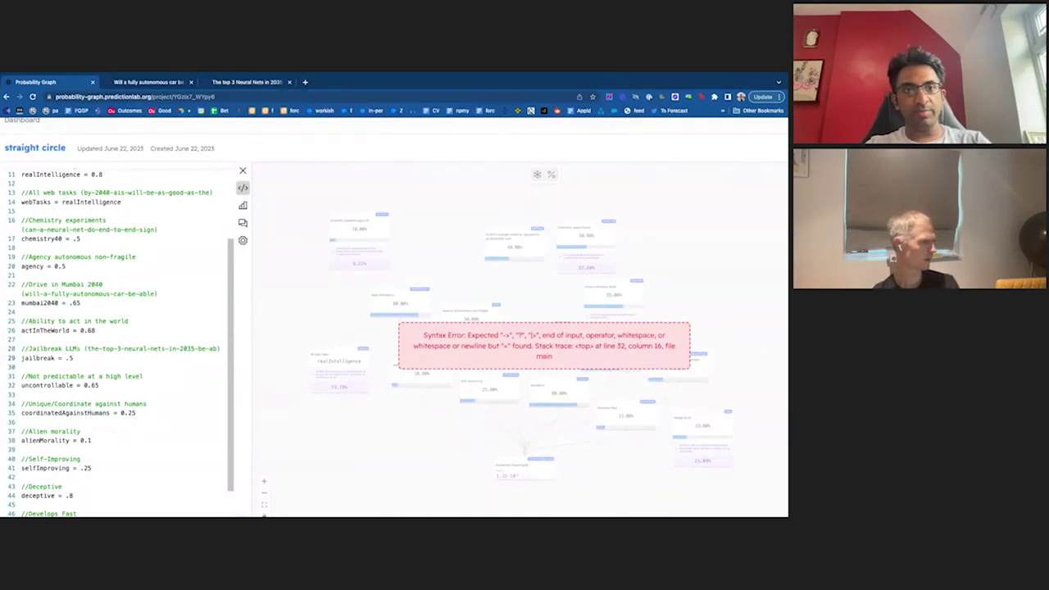
# Replace the realIntelligence reference in the webTasks line with .5.
pyautogui.doubleClick(87, 440)
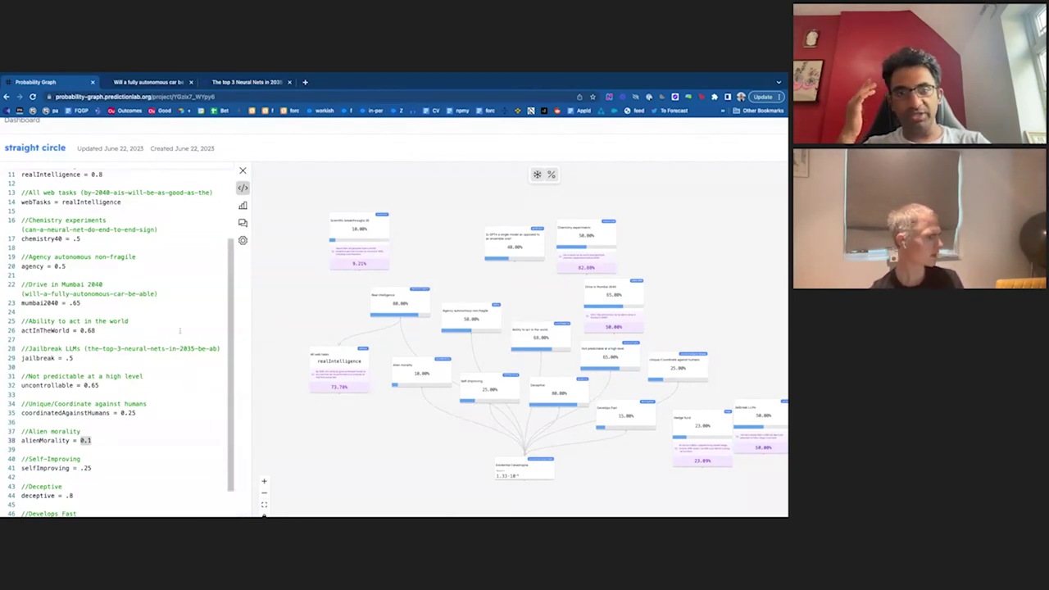
pyautogui.scroll(1, 180, 330)
pyautogui.moveTo(121, 206); pyautogui.dragTo(61, 206)
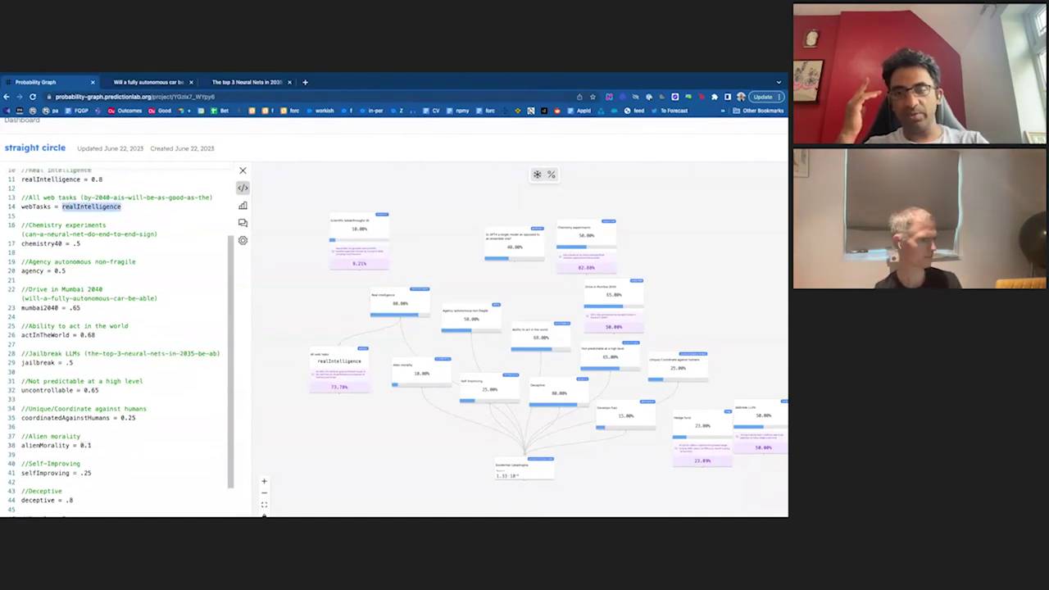
pyautogui.write('.5')
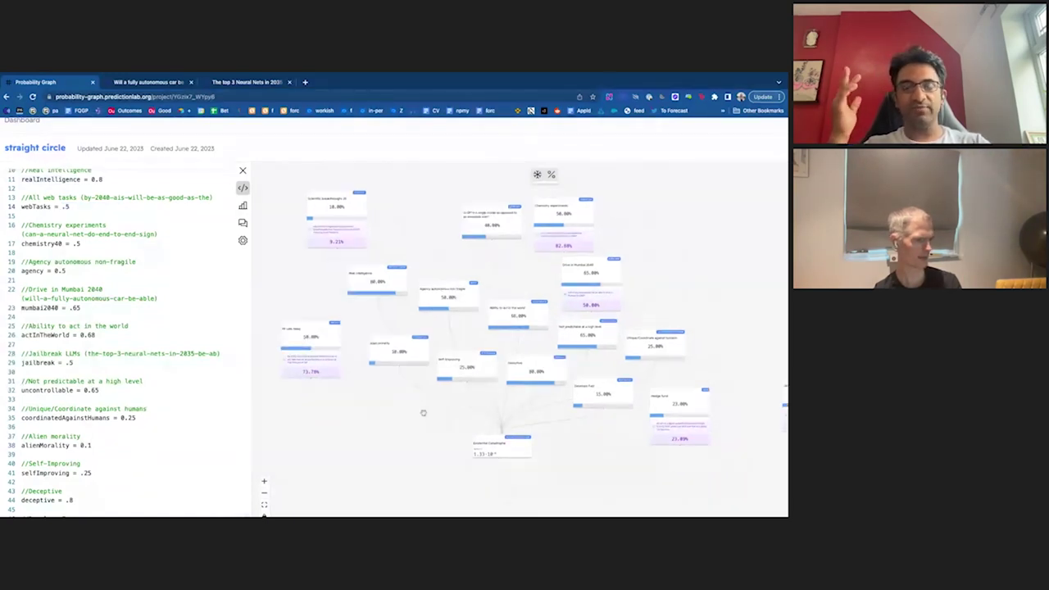
# Switch to the Manifold jailbreak market and add the description "On deployed systems".
pyautogui.click(245, 82)
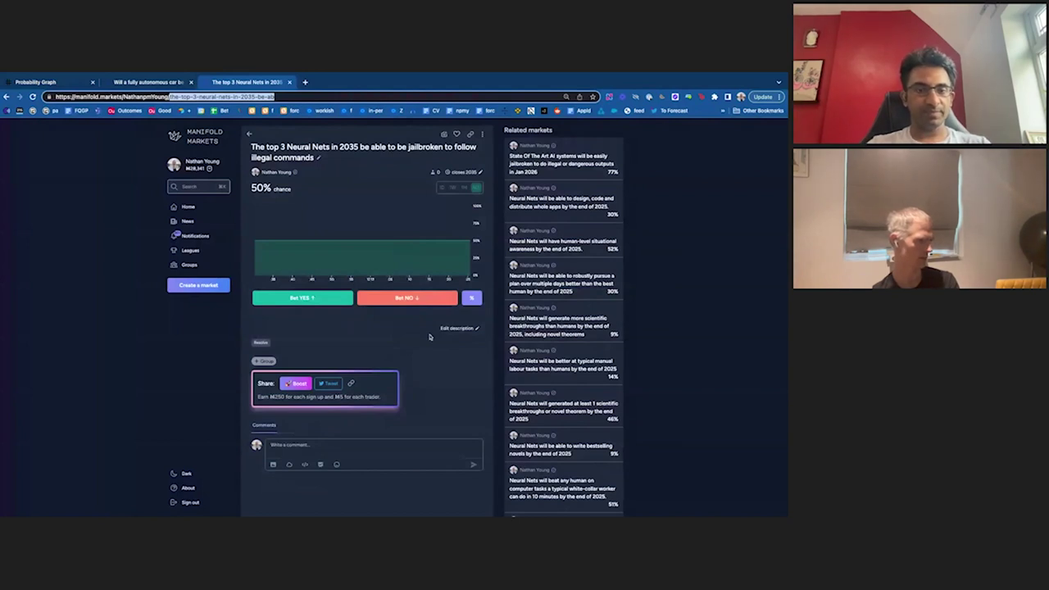
pyautogui.click(457, 327)
pyautogui.write('On deployed systems')
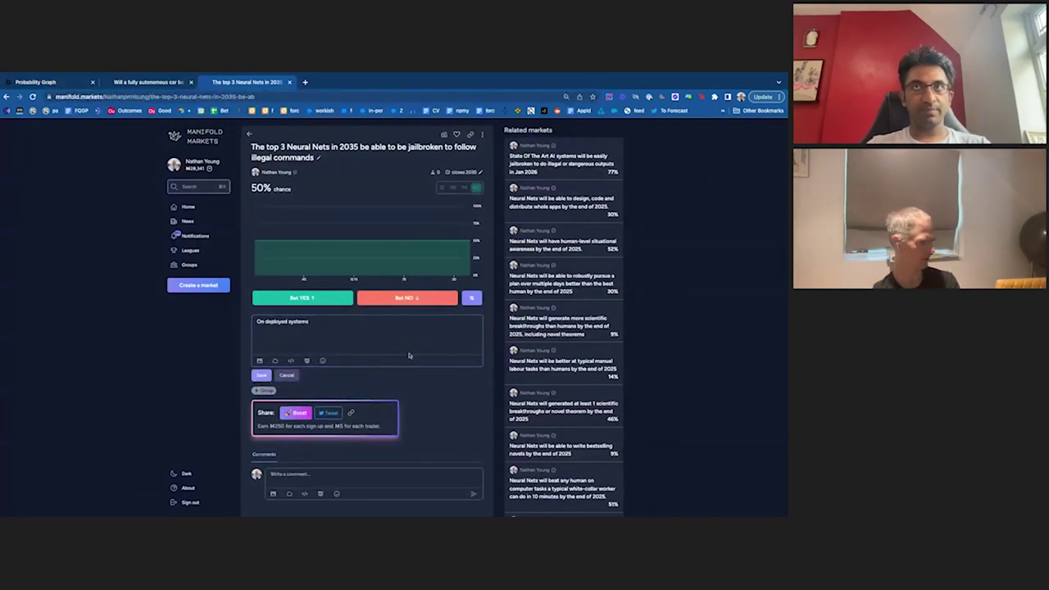
# Back in Probability Graph, arrange the GPT, Chemistry experiments, Drive in Mumbai and Jailbreak LLMs nodes side by side above the Ability to act node.
pyautogui.click(66, 83)
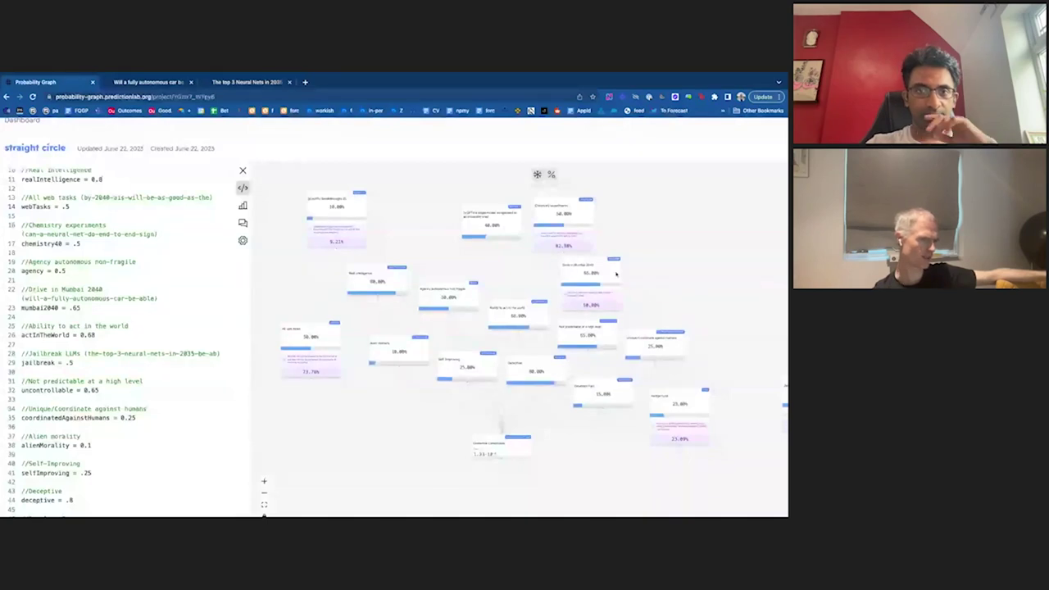
pyautogui.click(497, 219)
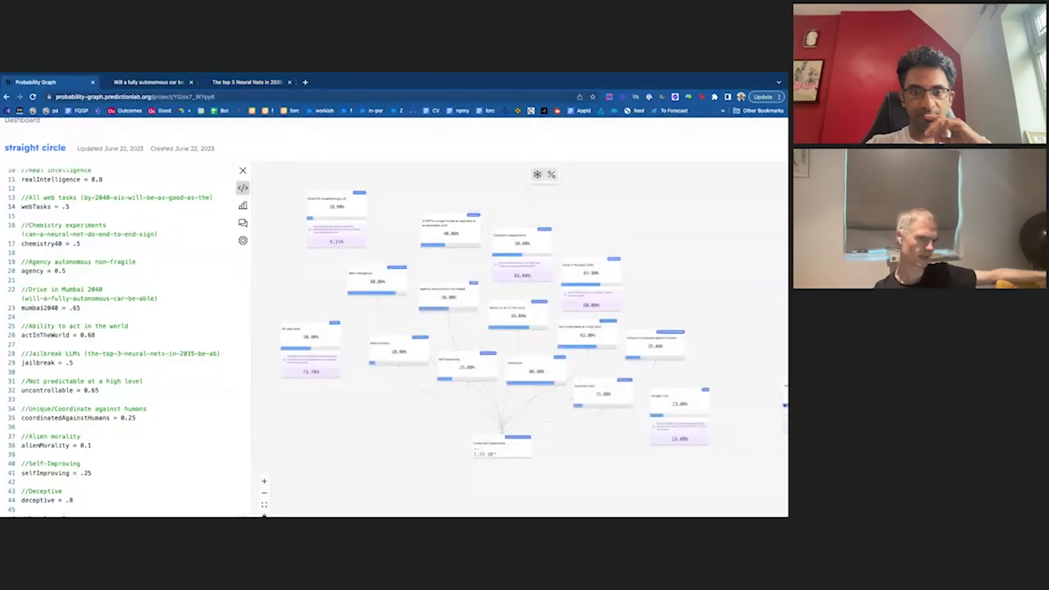
pyautogui.click(784, 404)
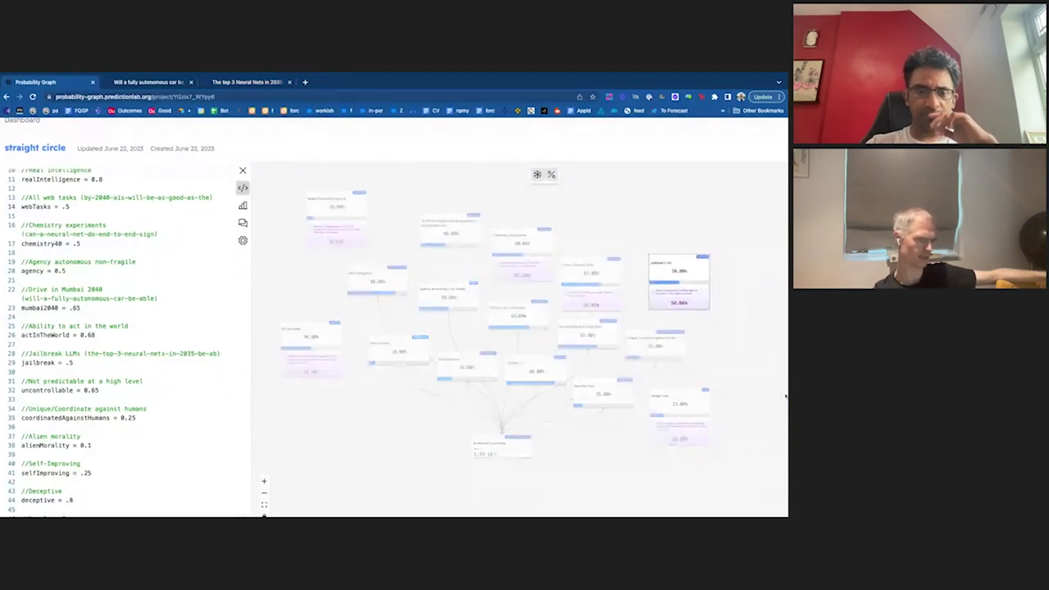
pyautogui.click(621, 271)
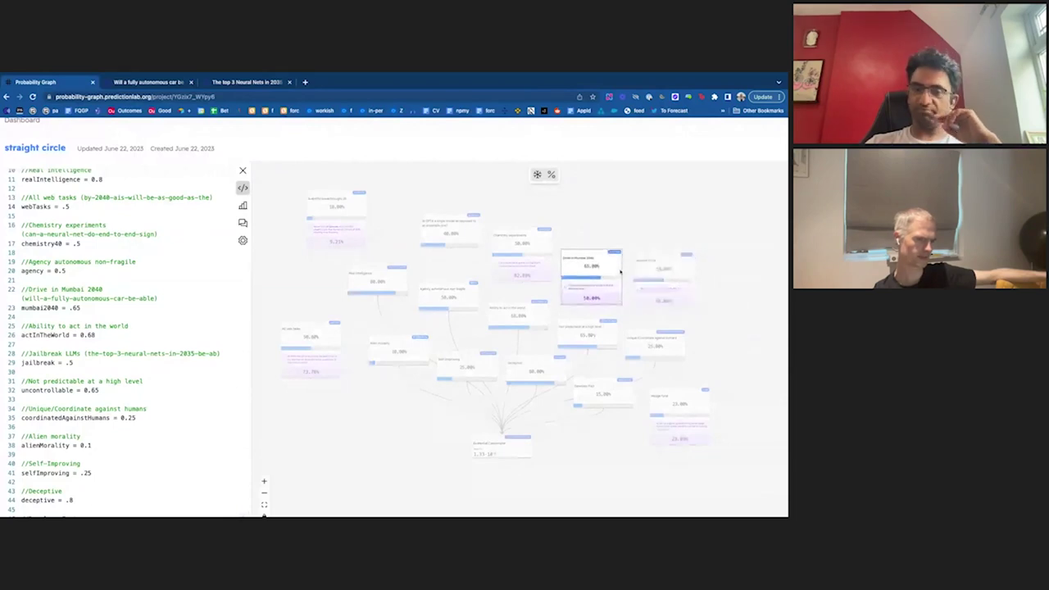
pyautogui.click(632, 259)
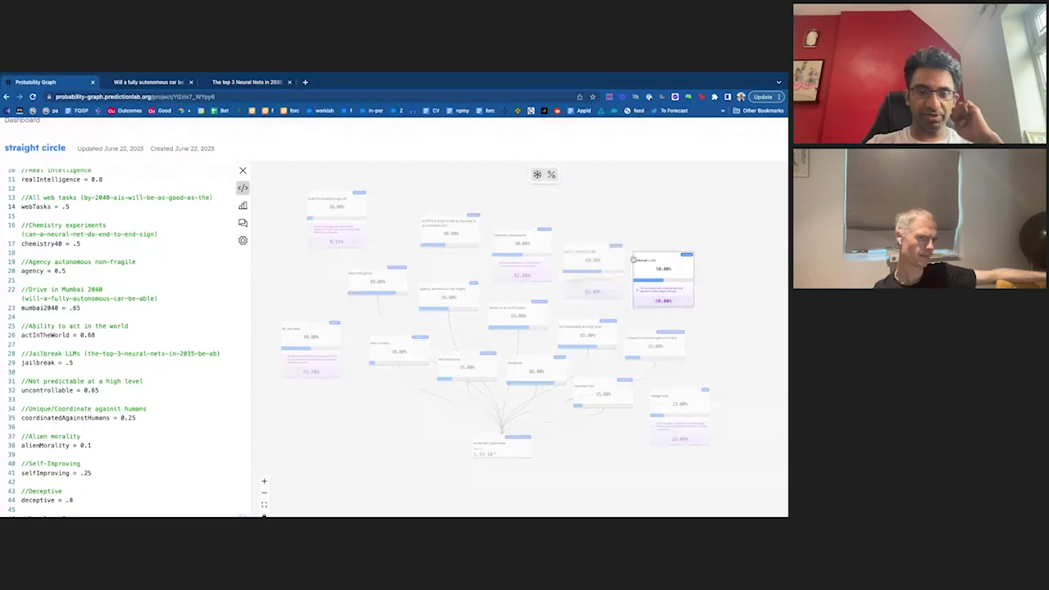
pyautogui.click(717, 354)
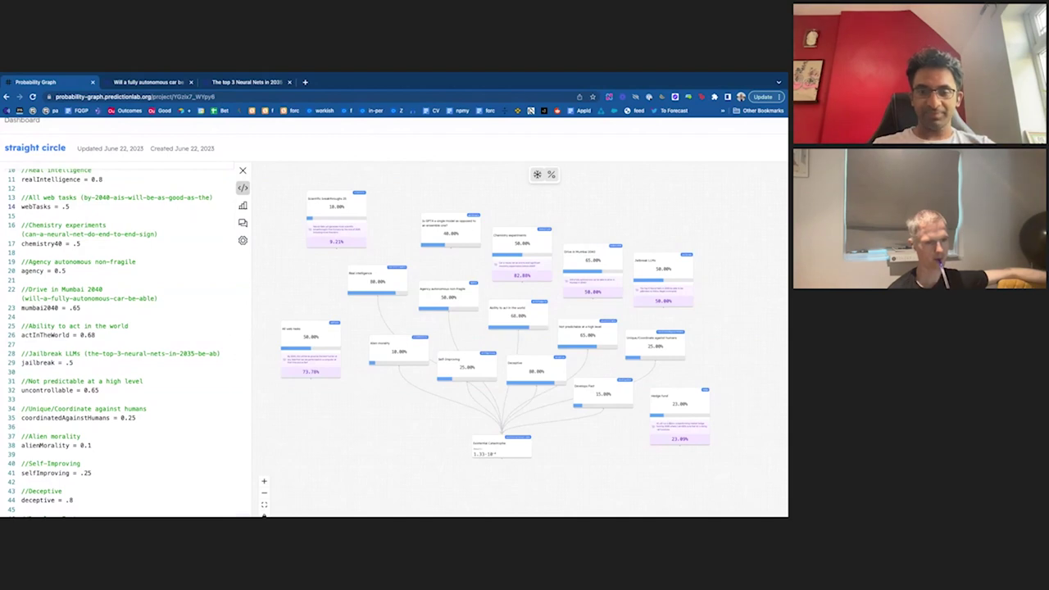
# Switch to the Manifold market page and open the form for creating a new market.
pyautogui.moveTo(233, 64); pyautogui.dragTo(233, 76)
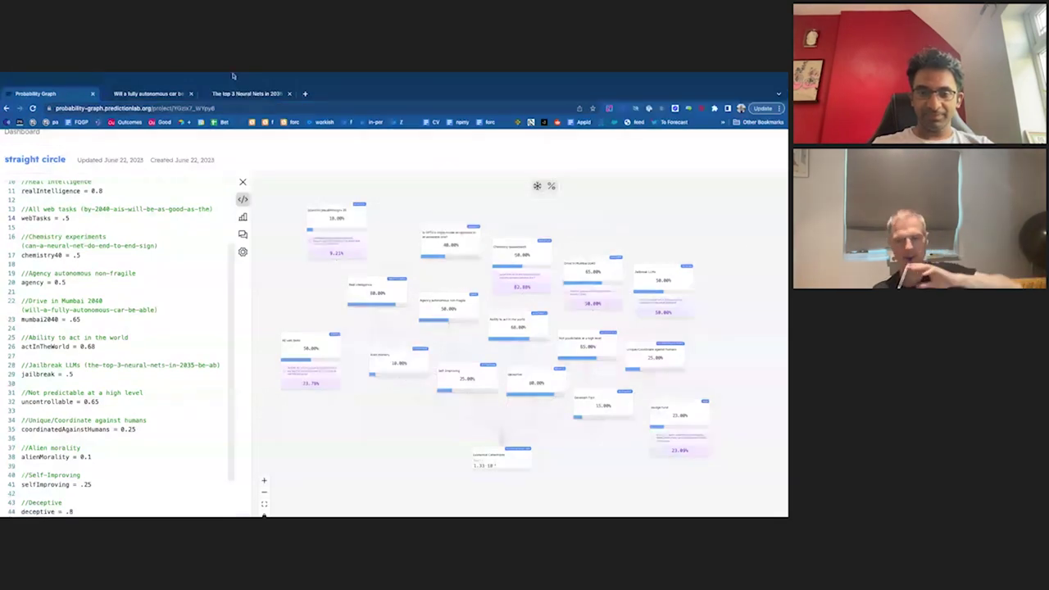
pyautogui.click(241, 93)
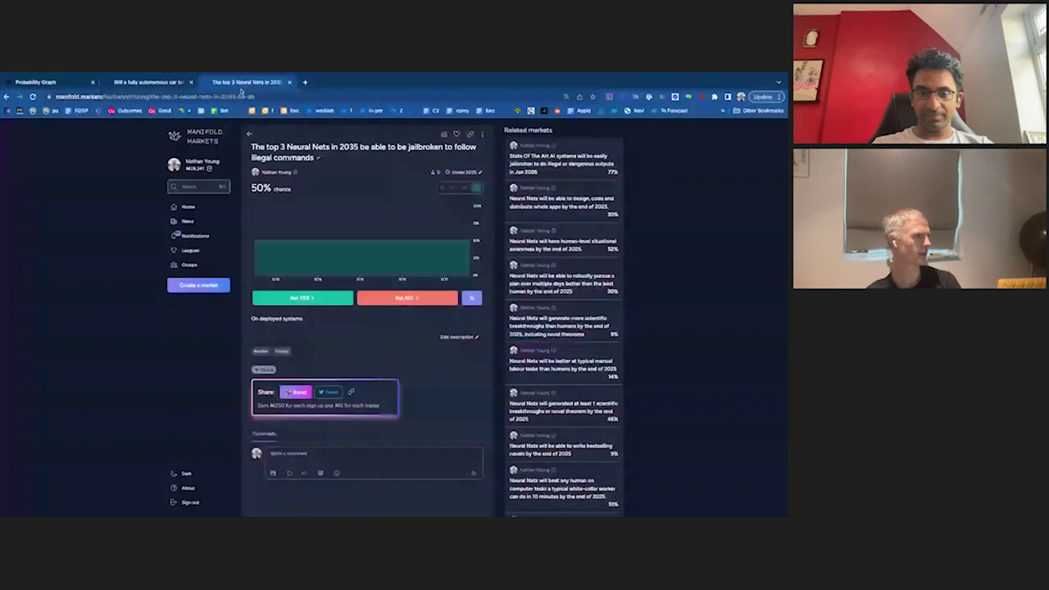
pyautogui.click(199, 285)
pyautogui.write('In 2030 t')
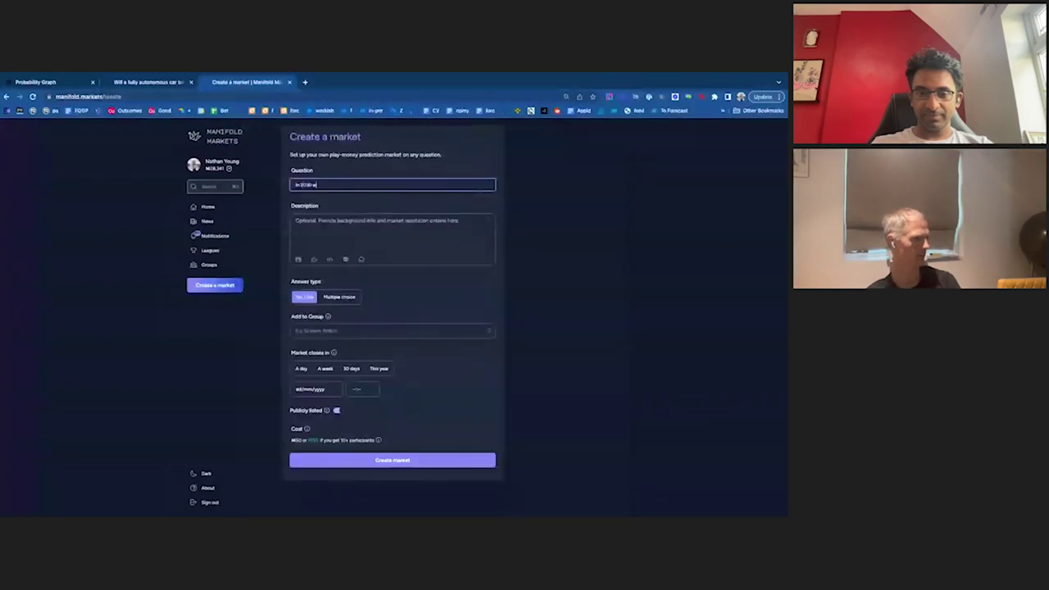
pyautogui.write('here will')
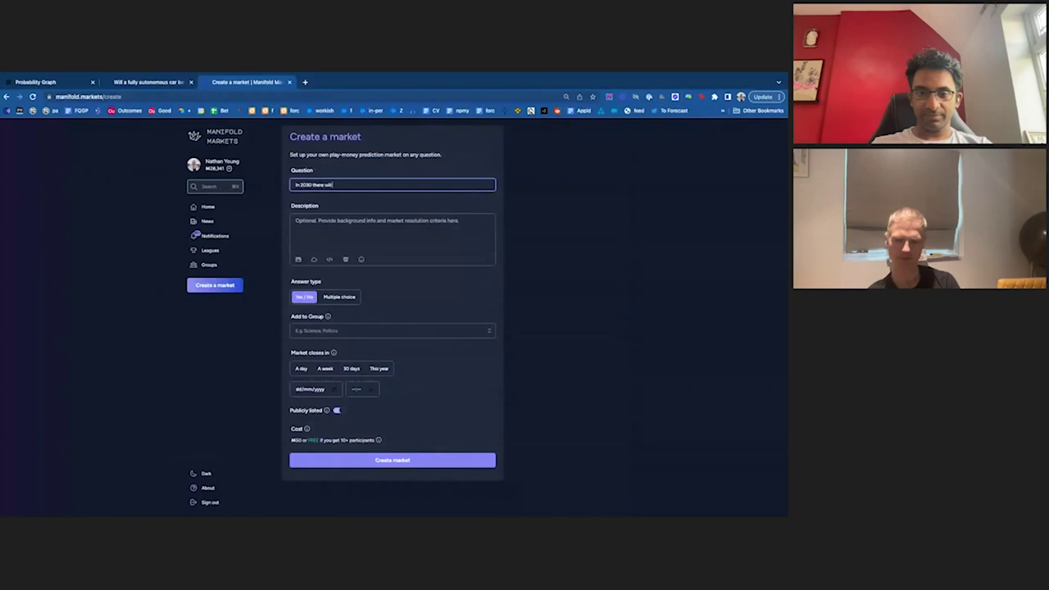
pyautogui.write('be a')
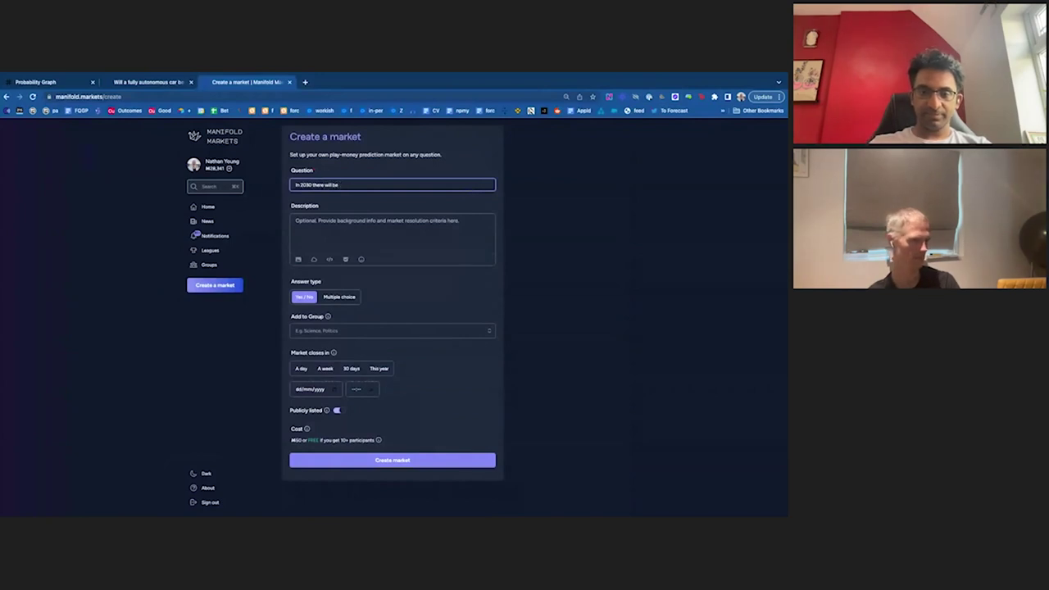
pyautogui.press('BackSpace')
pyautogui.press('BackSpace')
pyautogui.press('BackSpace')
pyautogui.press('BackSpace')
pyautogui.press('BackSpace')
pyautogui.press('BackSpace')
pyautogui.press('BackSpace')
pyautogui.press('BackSpace')
pyautogui.press('BackSpace')
pyautogui.press('BackSpace')
pyautogui.press('BackSpace')
pyautogui.press('BackSpace')
pyautogui.press('BackSpace')
pyautogui.press('BackSpace')
pyautogui.press('BackSpace')
pyautogui.press('BackSpace')
pyautogui.press('BackSpace')
pyautogui.press('BackSpace')
pyautogui.press('BackSpace')
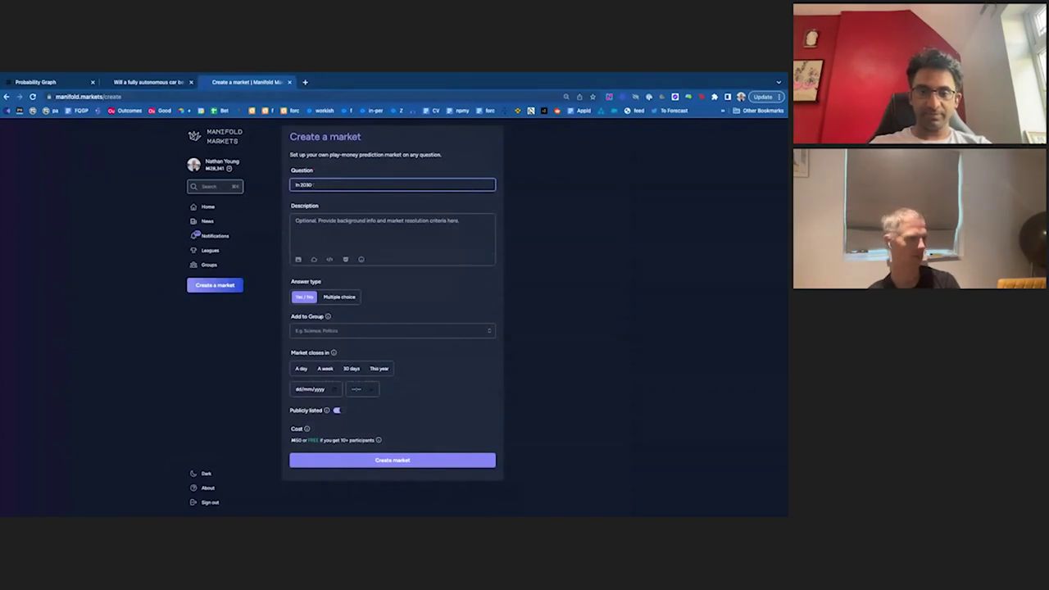
pyautogui.press('BackSpace')
pyautogui.press('BackSpace')
pyautogui.press('BackSpace')
pyautogui.press('BackSpace')
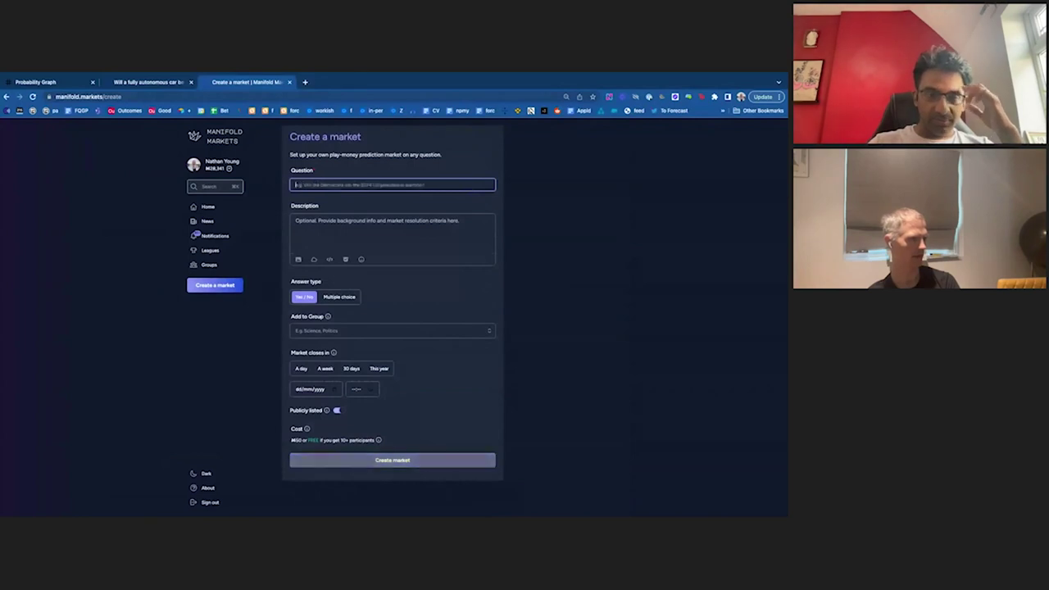
# Begin the market question with "Between 2030 and 2035 there will be evidence of different models of neural network".
pyautogui.write('Between 20')
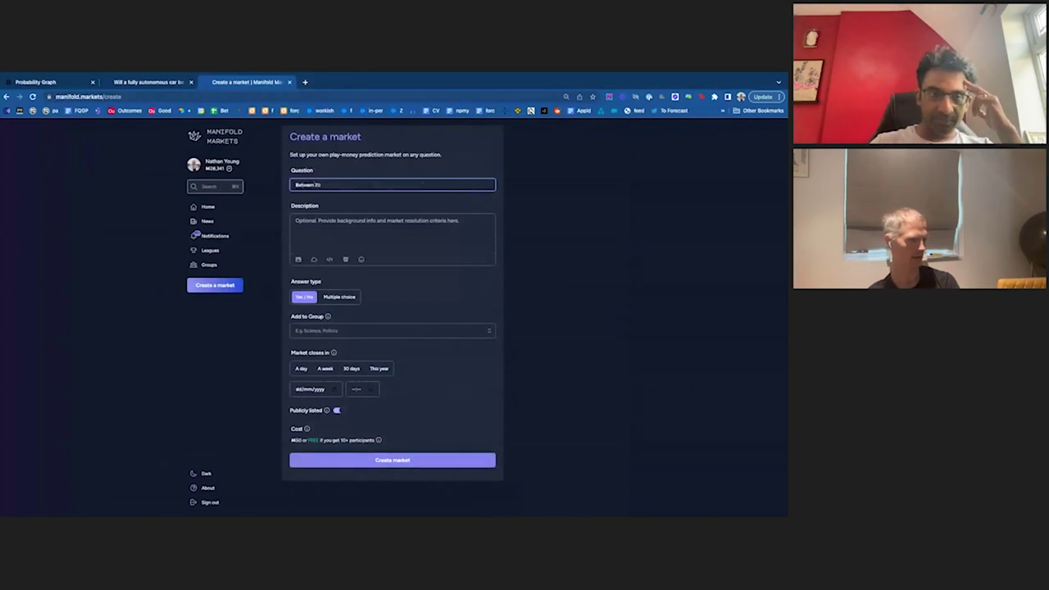
pyautogui.write('30 and 20')
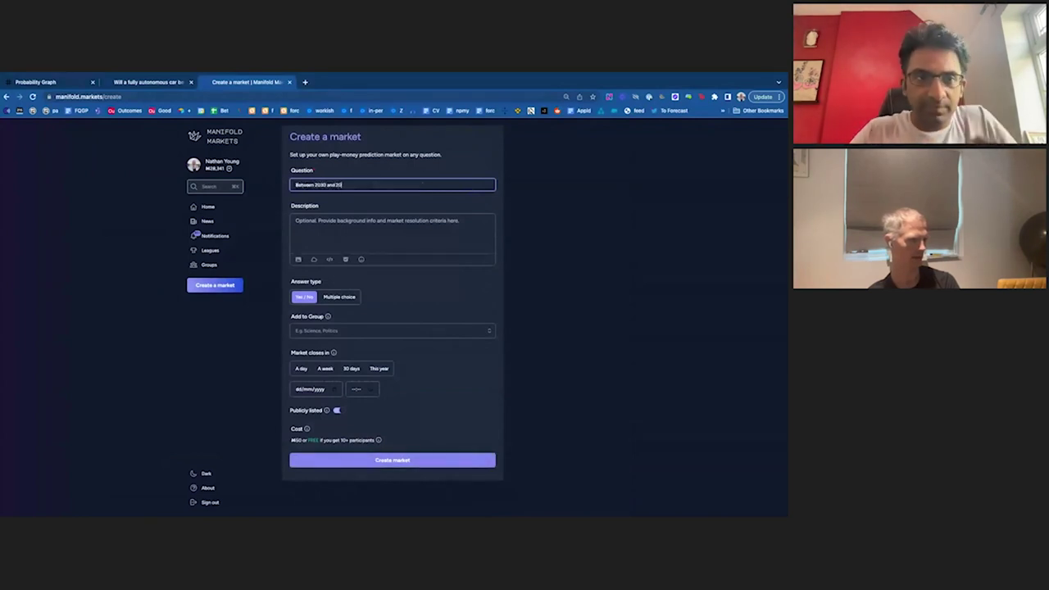
pyautogui.write('35 the')
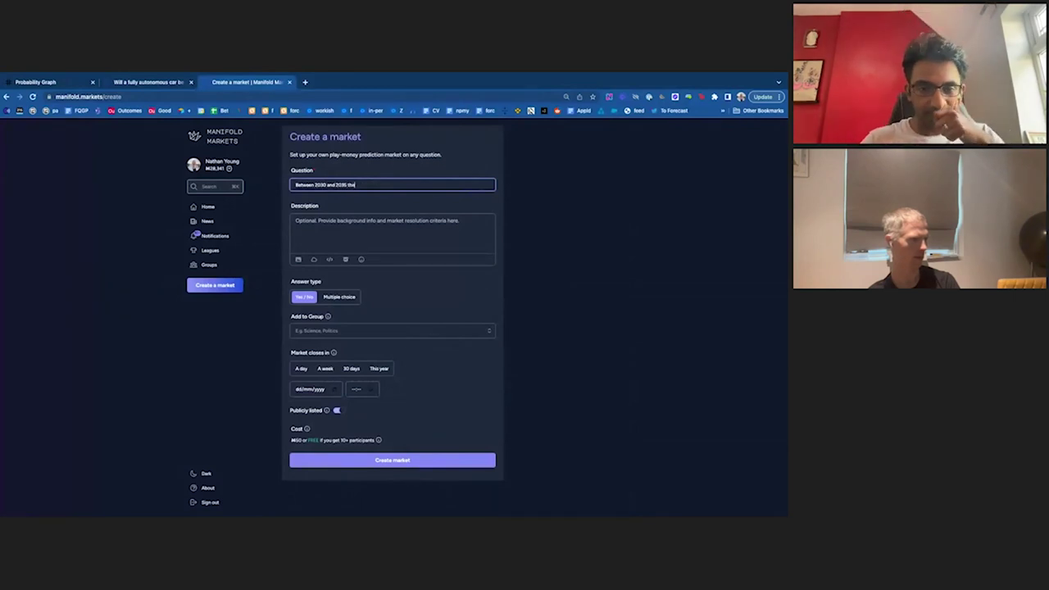
pyautogui.write('re will be evi')
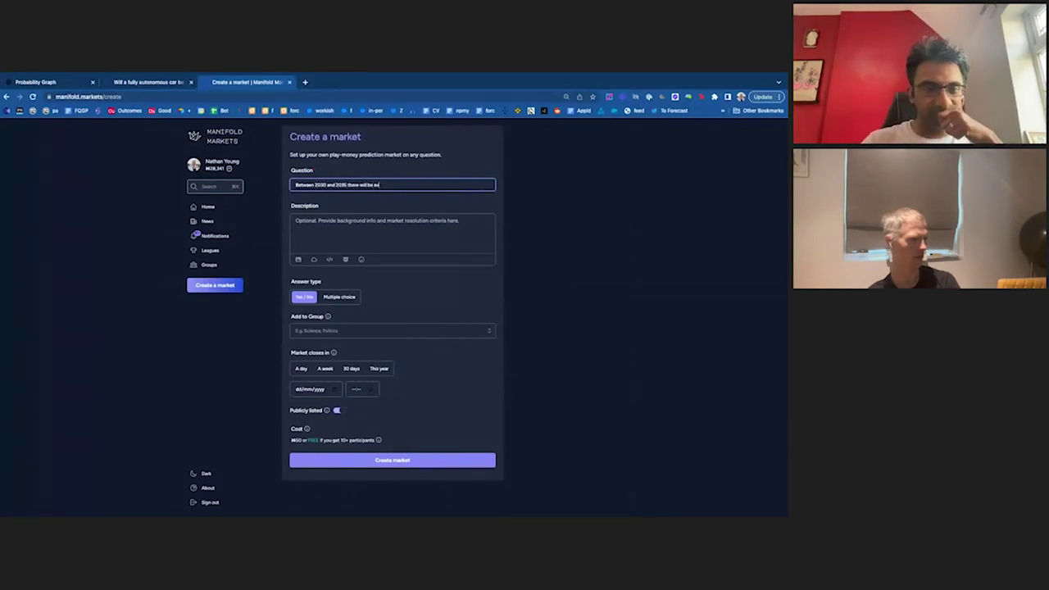
pyautogui.write('dence of')
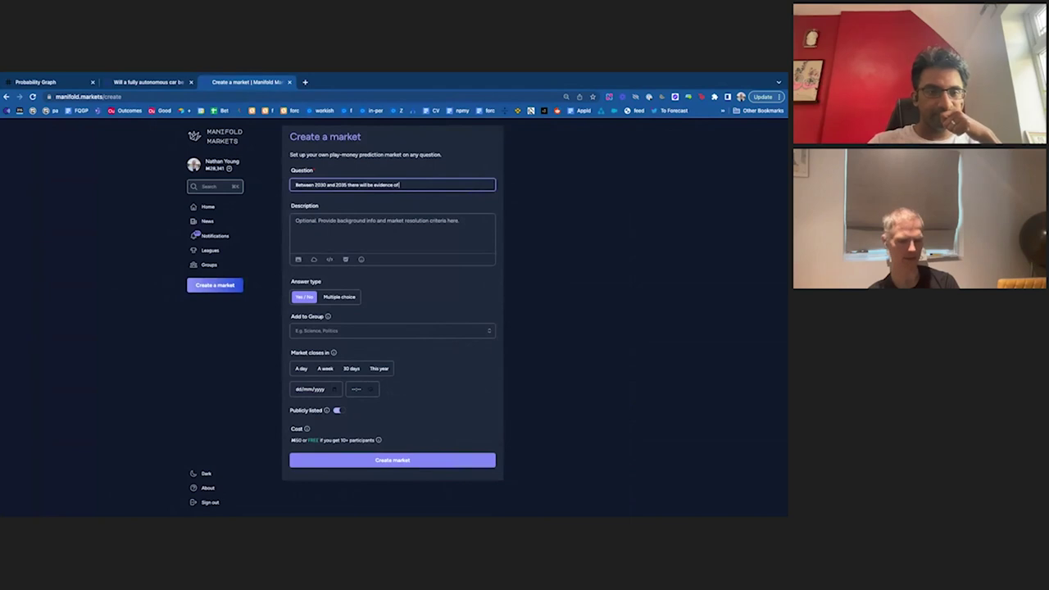
pyautogui.write(' d')
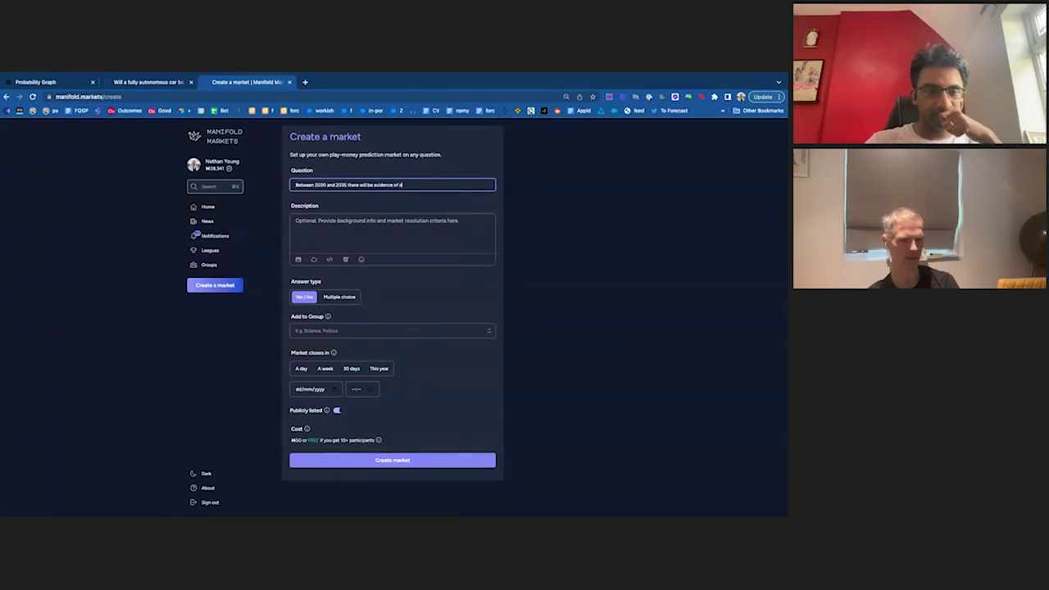
pyautogui.write('ifferent mode')
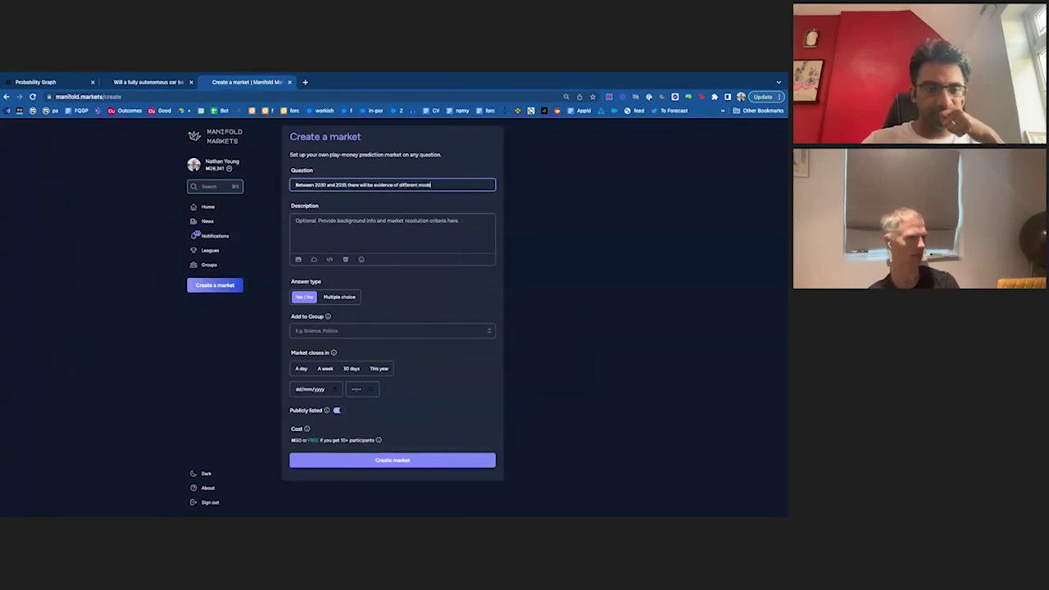
pyautogui.write('ls of hu')
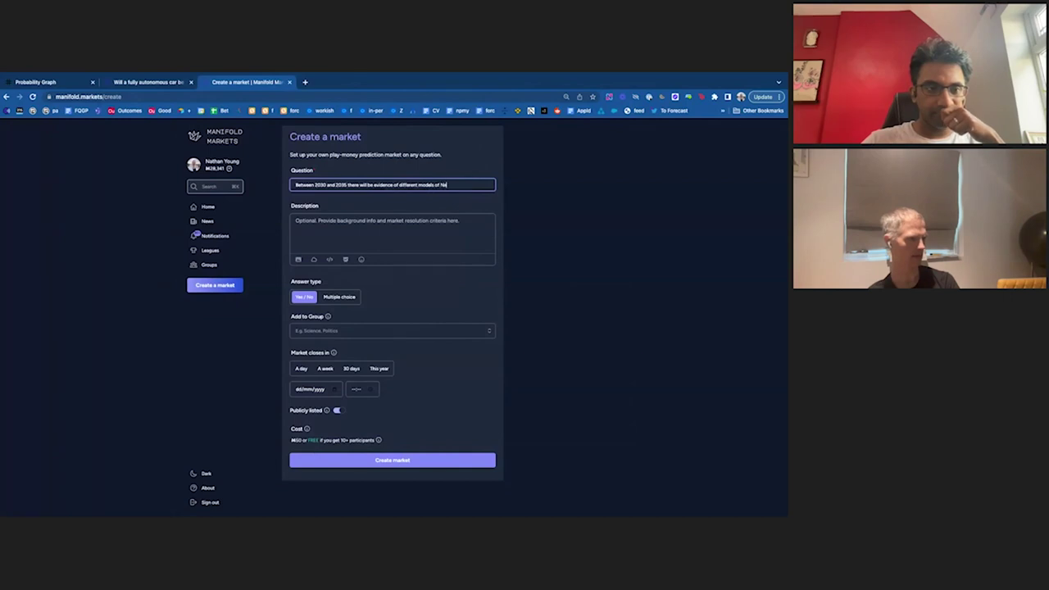
pyautogui.press('BackSpace')
pyautogui.press('BackSpace')
pyautogui.write('neu')
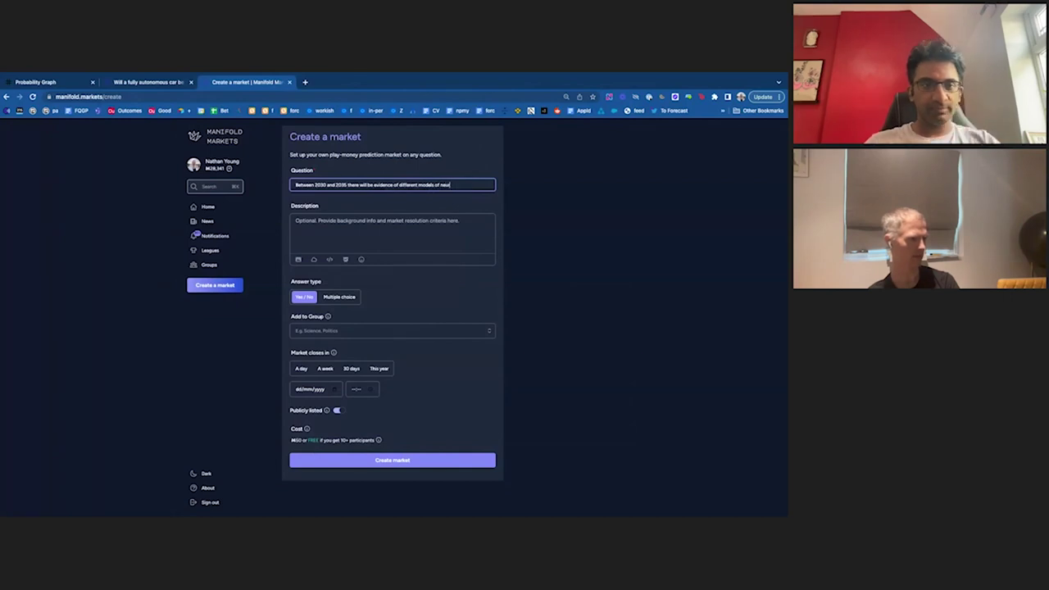
pyautogui.write('ral netwo')
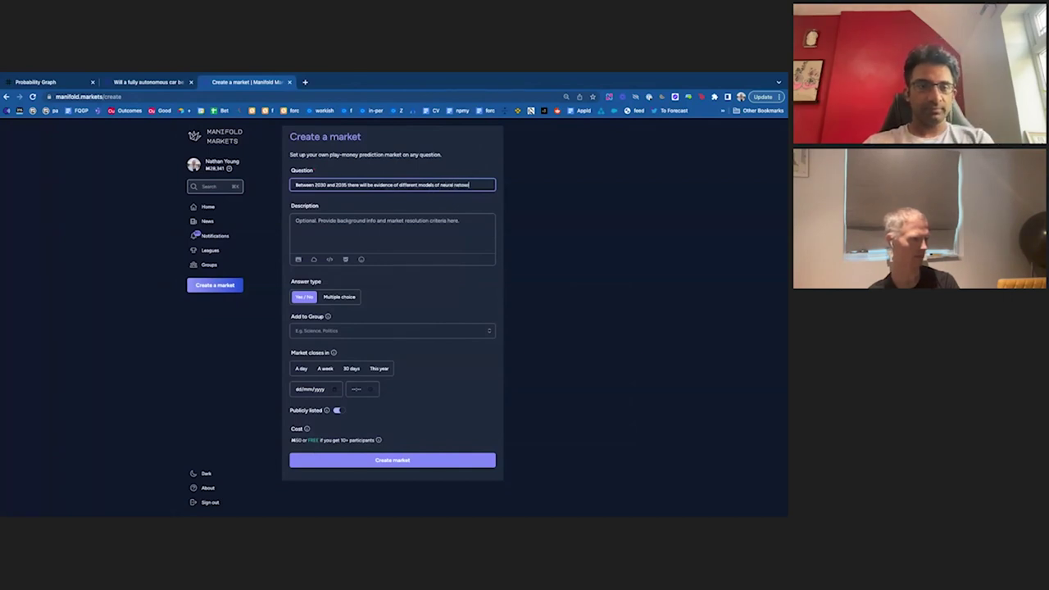
pyautogui.write('rk')
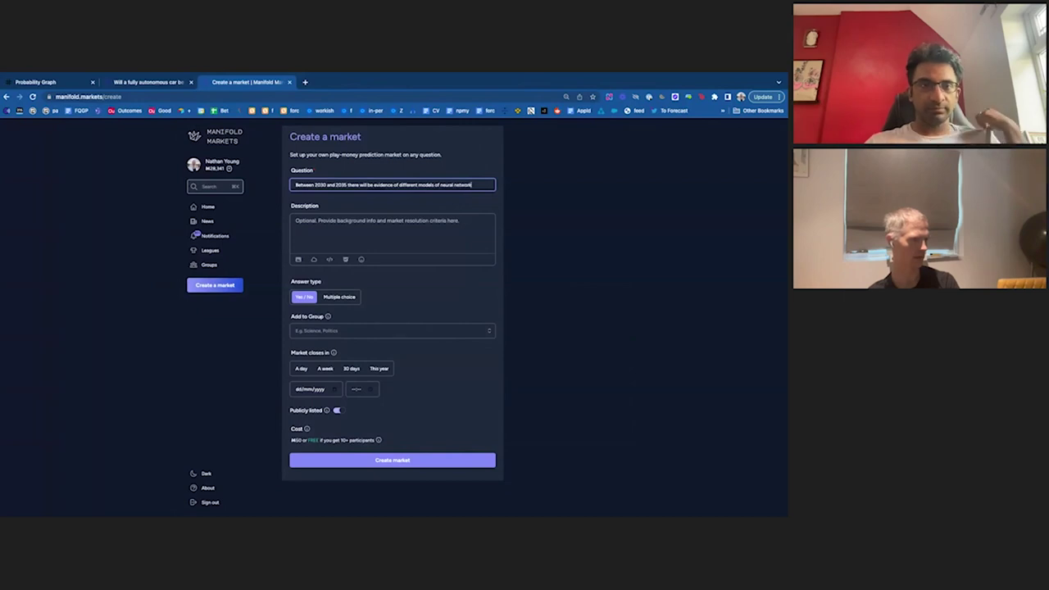
pyautogui.write(' colla')
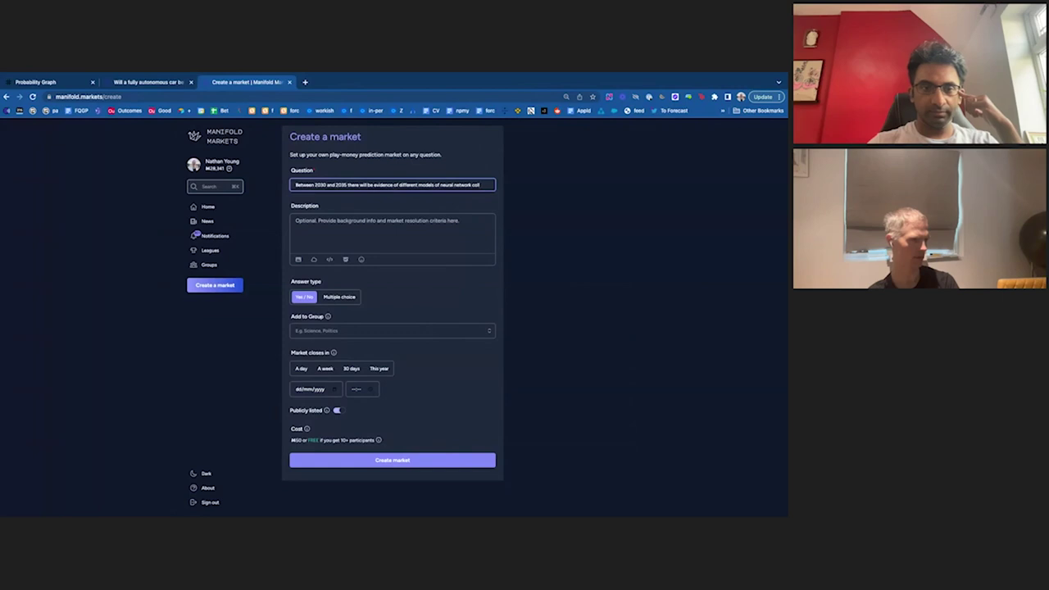
pyautogui.press('BackSpace')
pyautogui.press('BackSpace')
pyautogui.press('BackSpace')
pyautogui.write('hoosing')
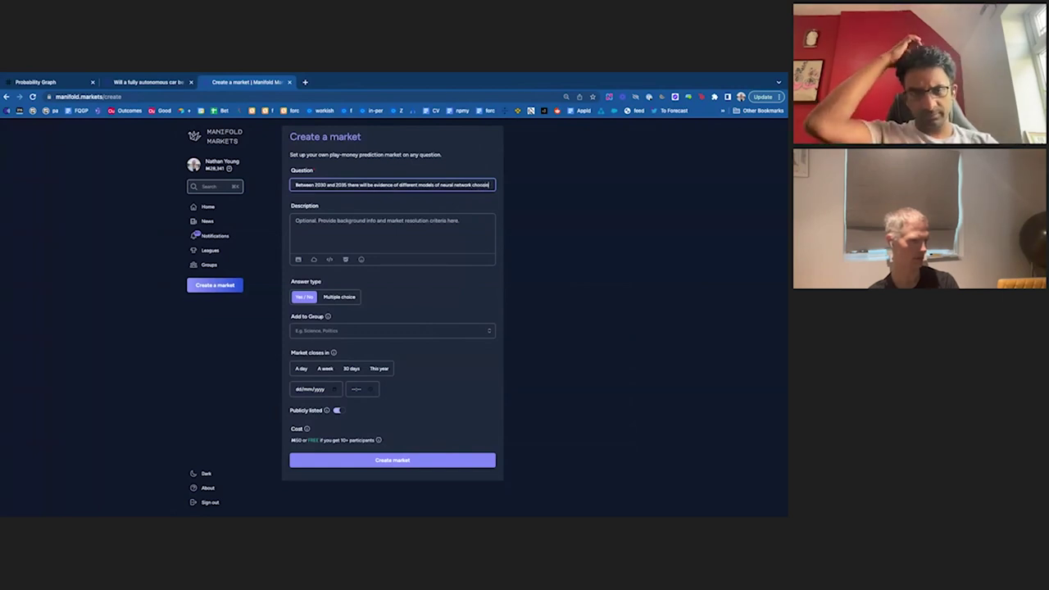
pyautogui.write(' to collaborate with eachothe')
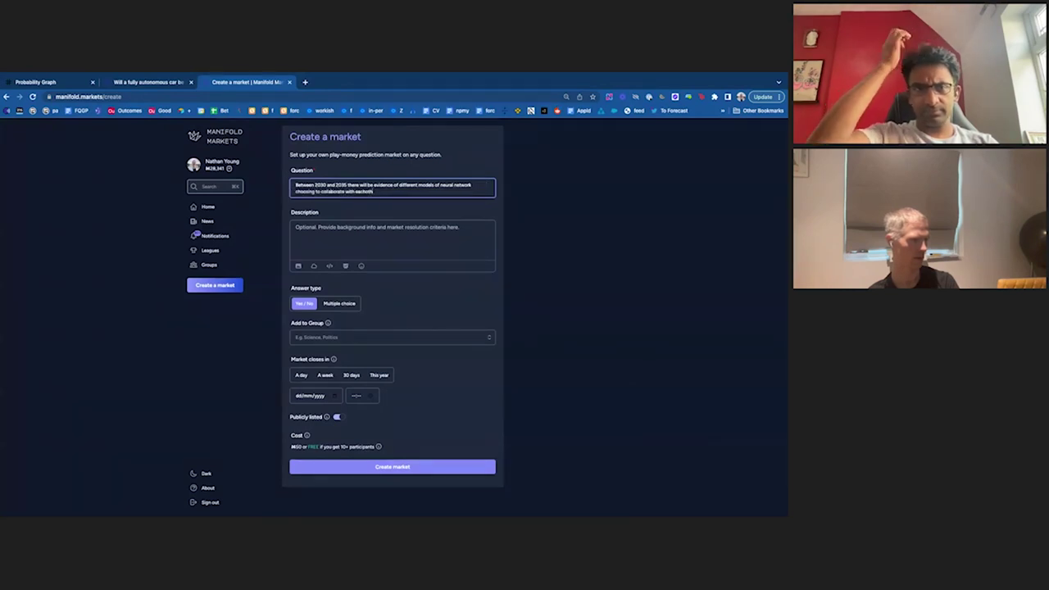
pyautogui.press('BackSpace')
pyautogui.press('BackSpace')
pyautogui.press('BackSpace')
pyautogui.press('BackSpace')
pyautogui.press('BackSpace')
pyautogui.press('BackSpace')
pyautogui.press('BackSpace')
pyautogui.press('BackSpace')
pyautogui.press('BackSpace')
pyautogui.press('BackSpace')
pyautogui.press('BackSpace')
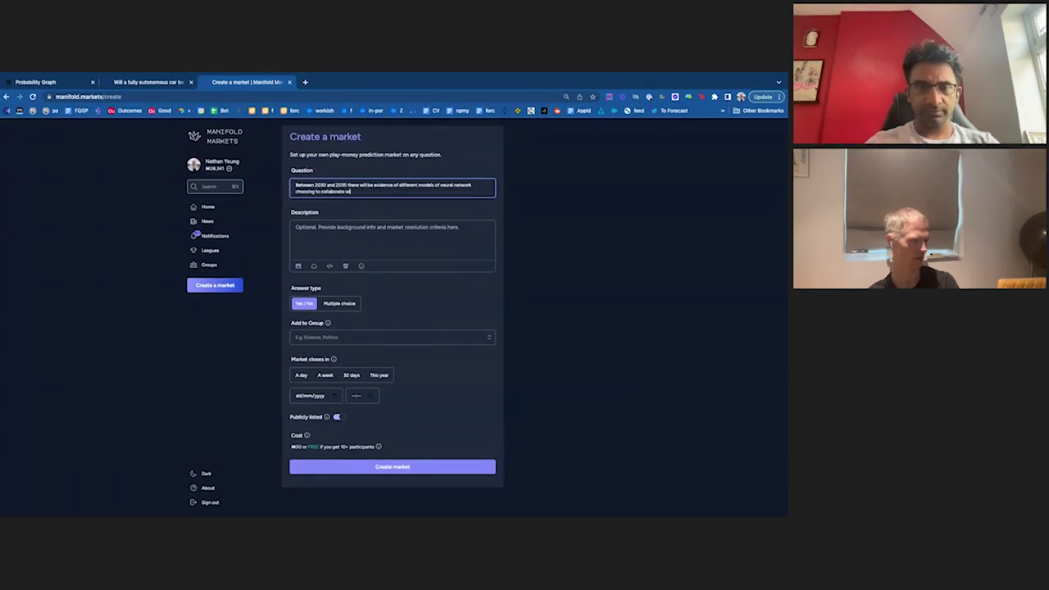
pyautogui.press('BackSpace')
pyautogui.press('BackSpace')
pyautogui.press('BackSpace')
pyautogui.press('BackSpace')
pyautogui.press('BackSpace')
pyautogui.press('BackSpace')
pyautogui.press('BackSpace')
pyautogui.press('BackSpace')
pyautogui.press('BackSpace')
pyautogui.press('BackSpace')
pyautogui.press('BackSpace')
pyautogui.press('BackSpace')
pyautogui.press('BackSpace')
pyautogui.press('BackSpace')
pyautogui.press('BackSpace')
pyautogui.press('BackSpace')
pyautogui.press('BackSpace')
pyautogui.press('BackSpace')
pyautogui.press('BackSpace')
pyautogui.press('BackSpace')
pyautogui.press('BackSpace')
pyautogui.press('BackSpace')
pyautogui.press('BackSpace')
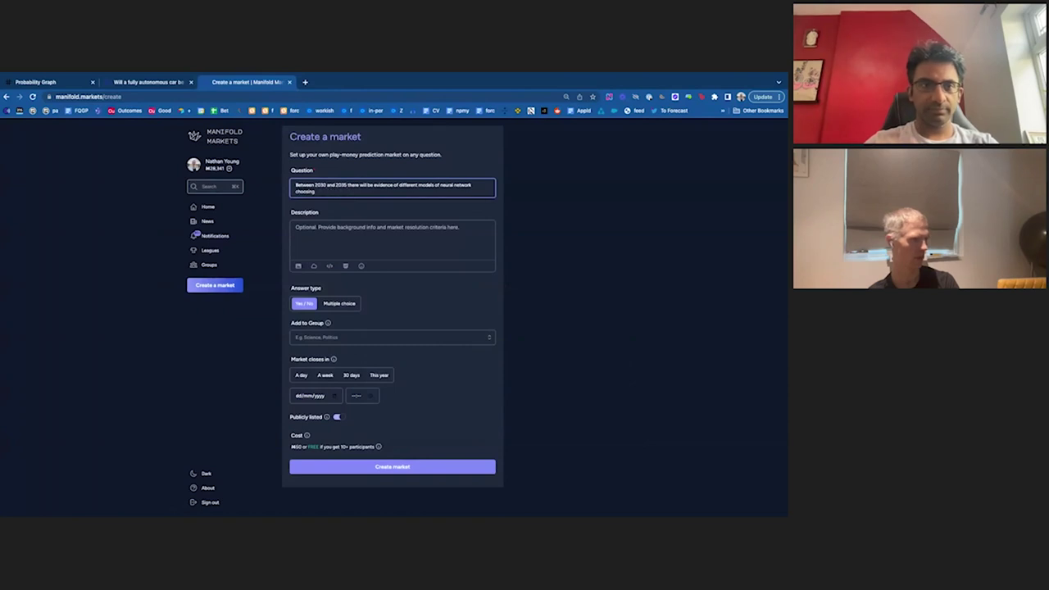
pyautogui.press('BackSpace')
pyautogui.press('BackSpace')
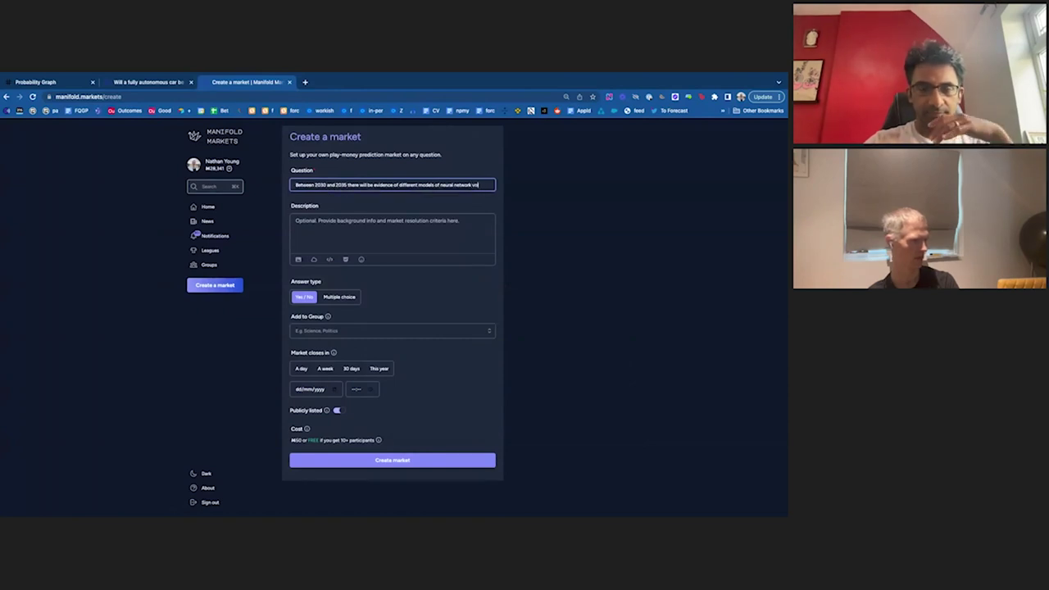
# Complete the question with "collaborating better with eachother" and create the market.
pyautogui.write('llabo')
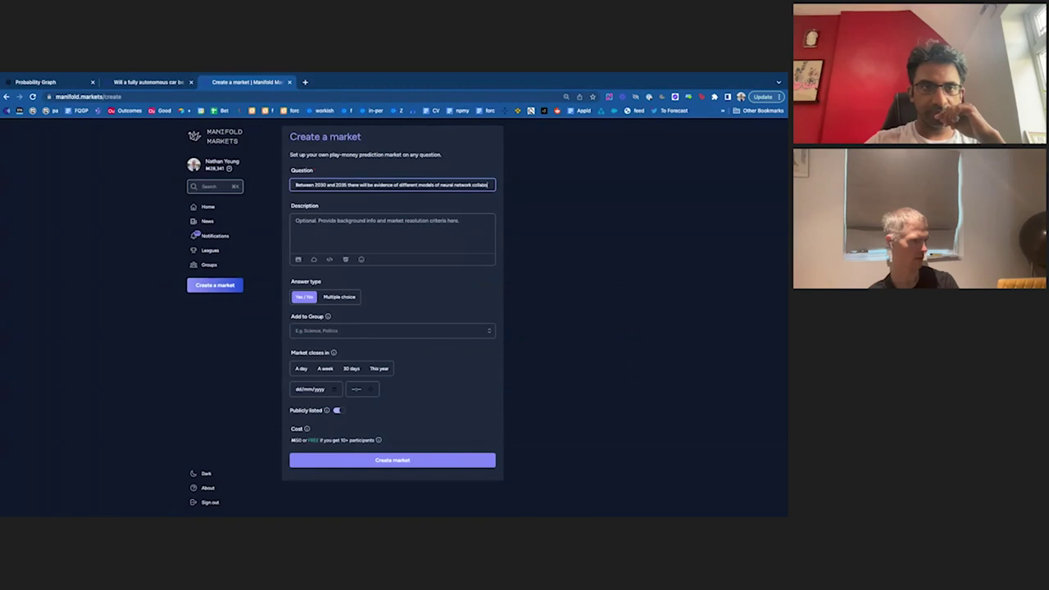
pyautogui.write('rati')
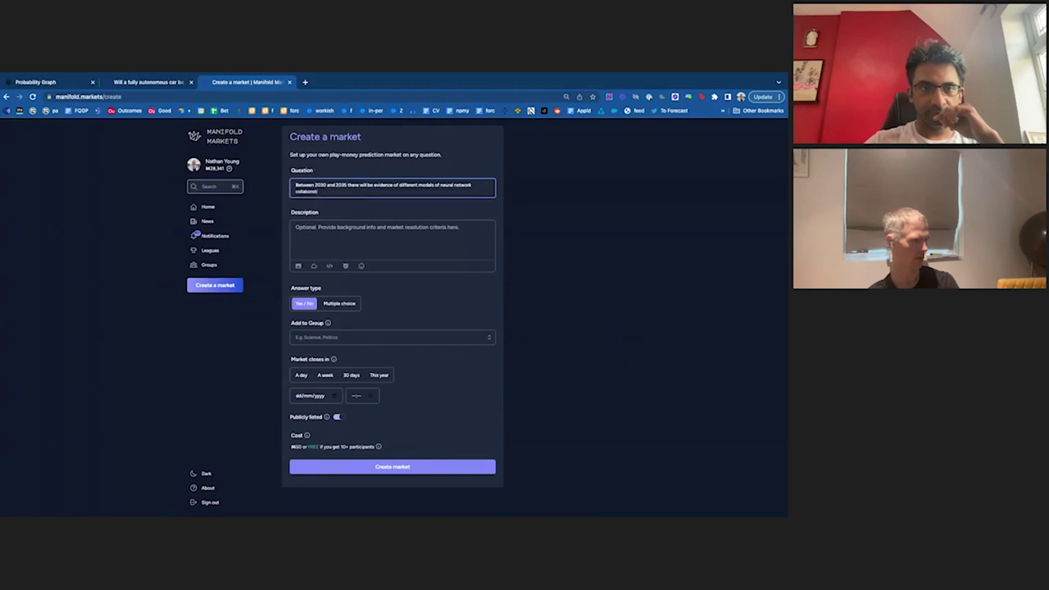
pyautogui.write('ng better with eachother')
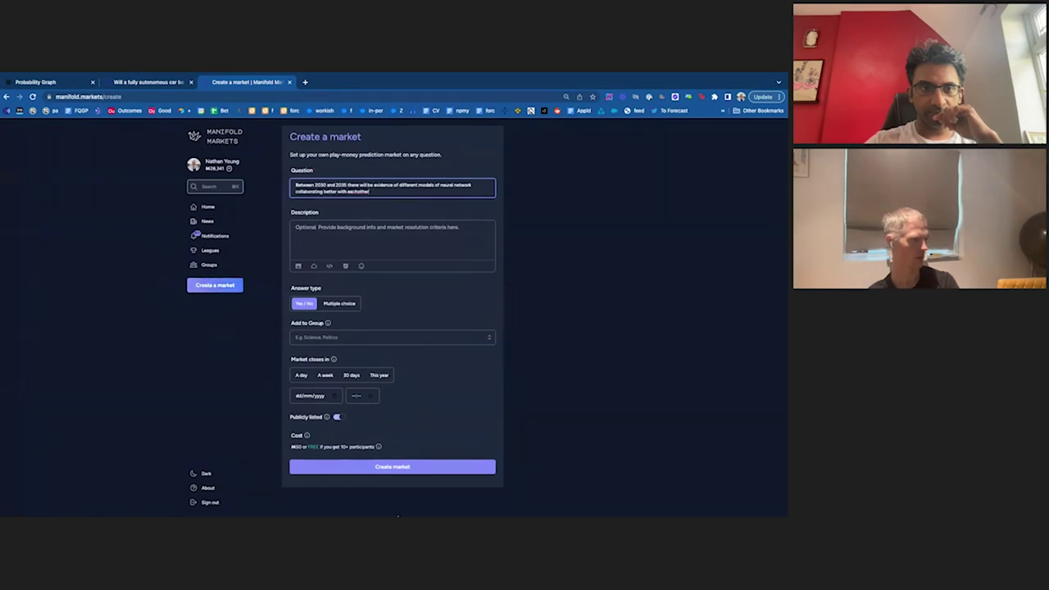
pyautogui.press('Return')
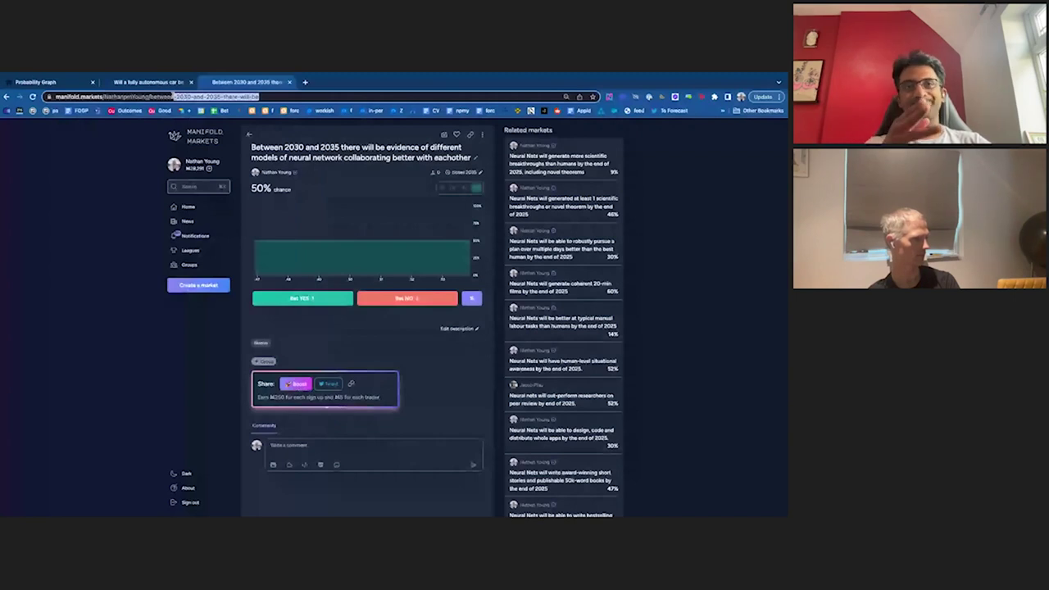
# Switch to Probability Graph and add the comment "// Collaborate (between-2030-and-2035-there-will-be)" beneath the uncontrollable line.
pyautogui.hotkey('ctrl', '1')
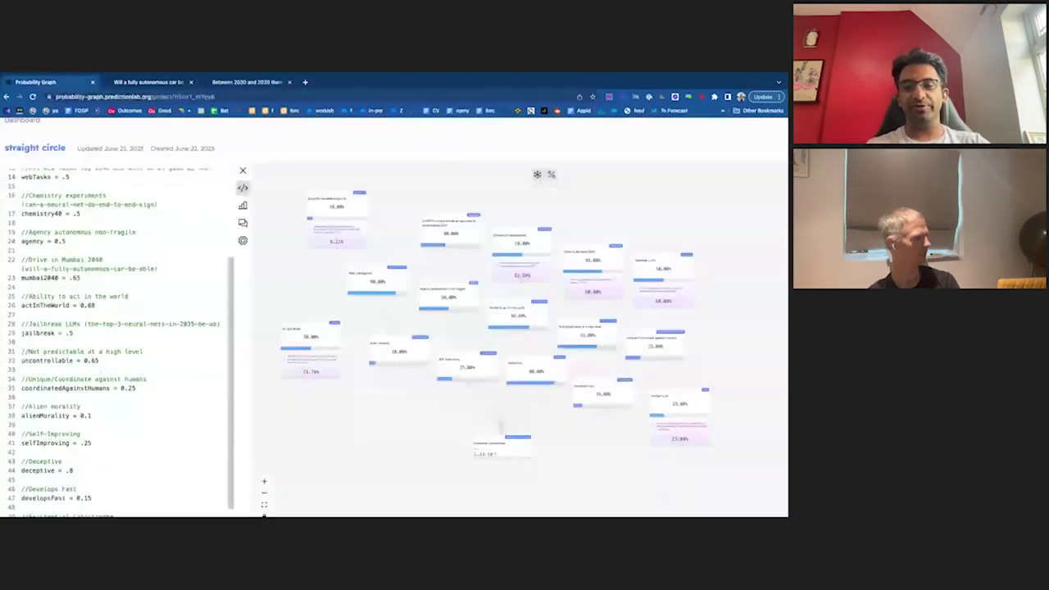
pyautogui.press('Return')
pyautogui.press('Return')
pyautogui.press('Up')
pyautogui.write('// Collaborate')
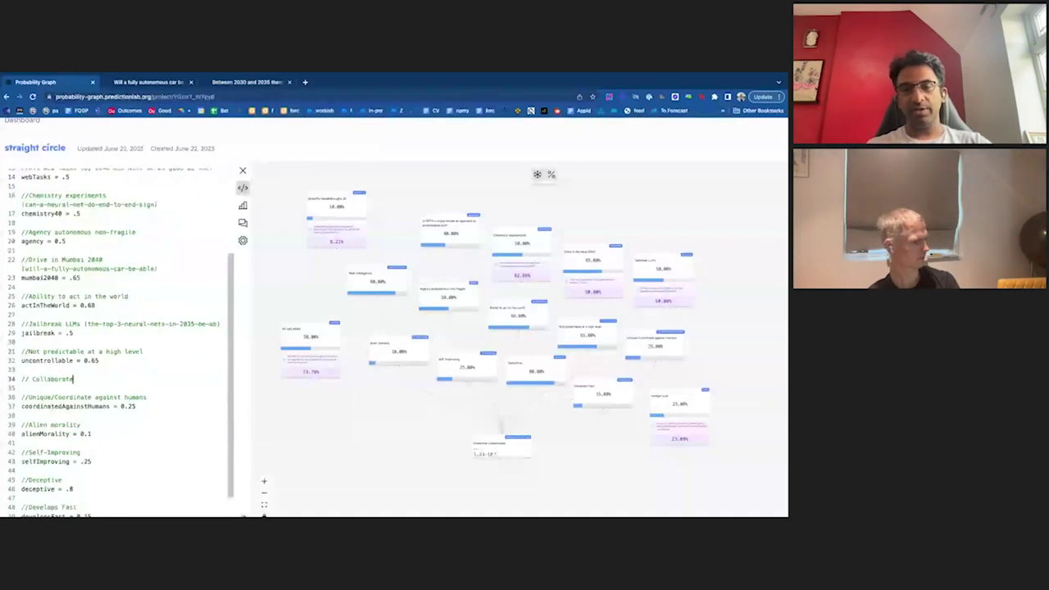
pyautogui.write(' (')
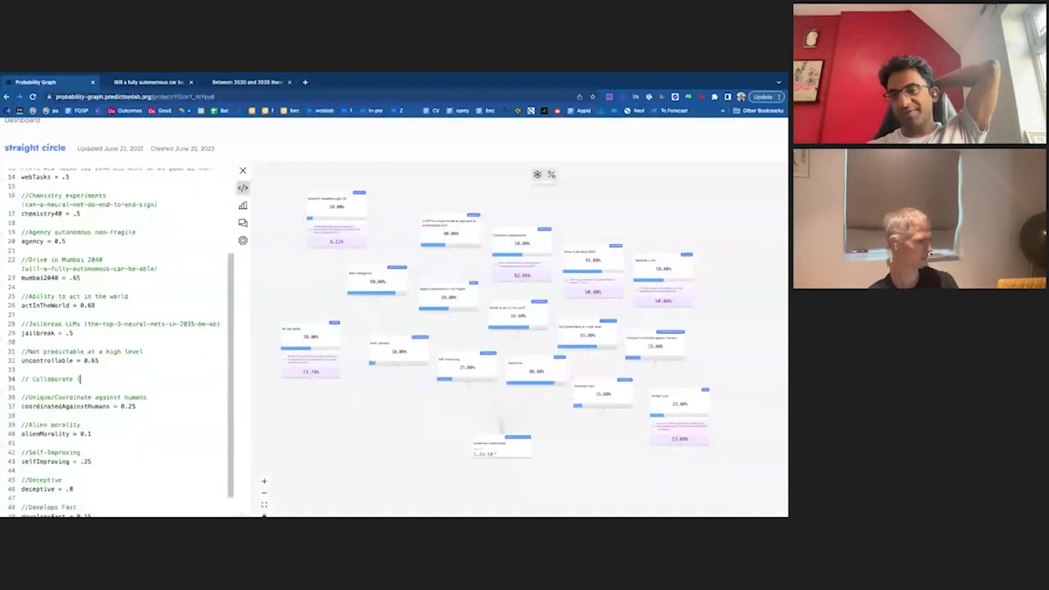
pyautogui.write('between-2030-and-2035-there-will-be')
pyautogui.write(')')
pyautogui.press('Return')
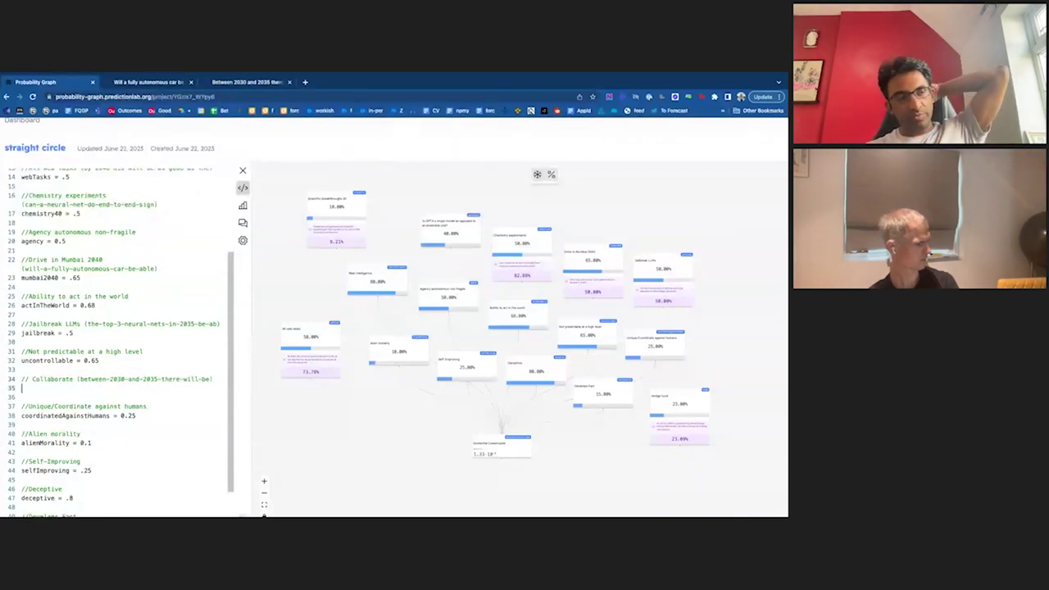
# Define the variable collaborate = .5 under the Collaborate comment.
pyautogui.write('Collaborate')
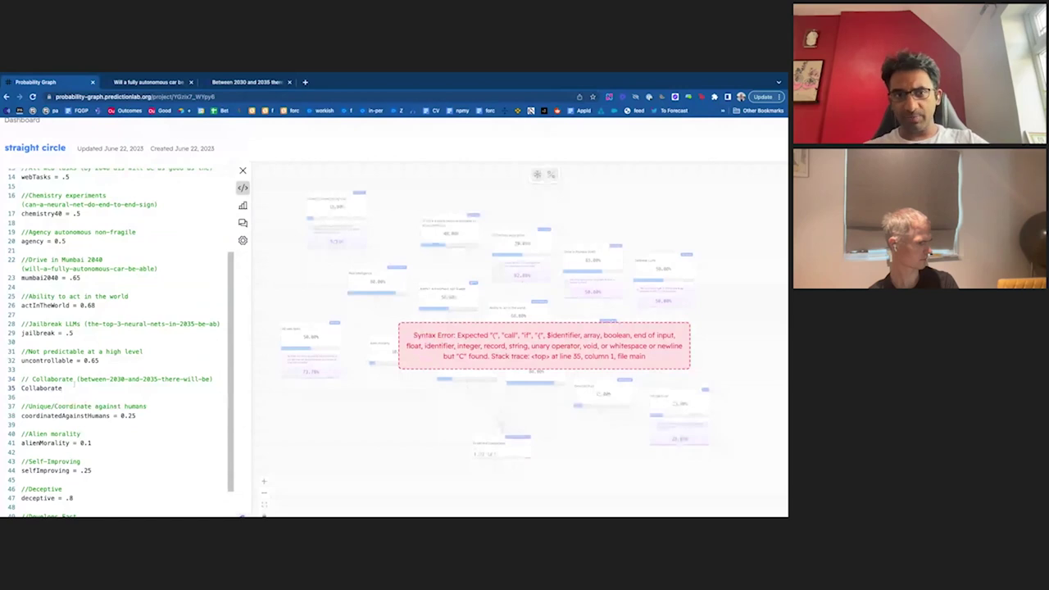
pyautogui.write('collaborate =')
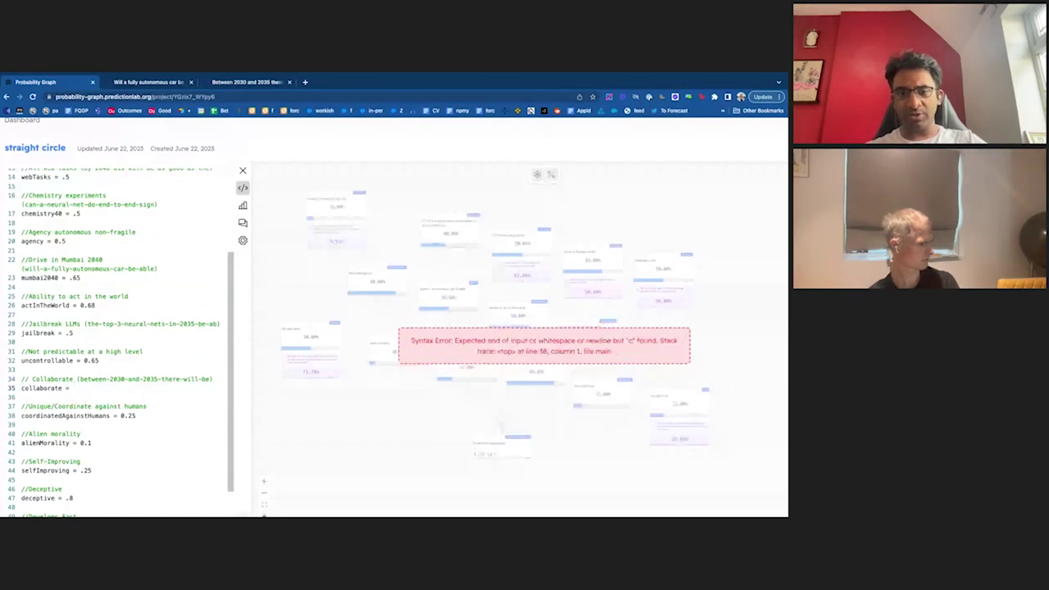
pyautogui.write(' .')
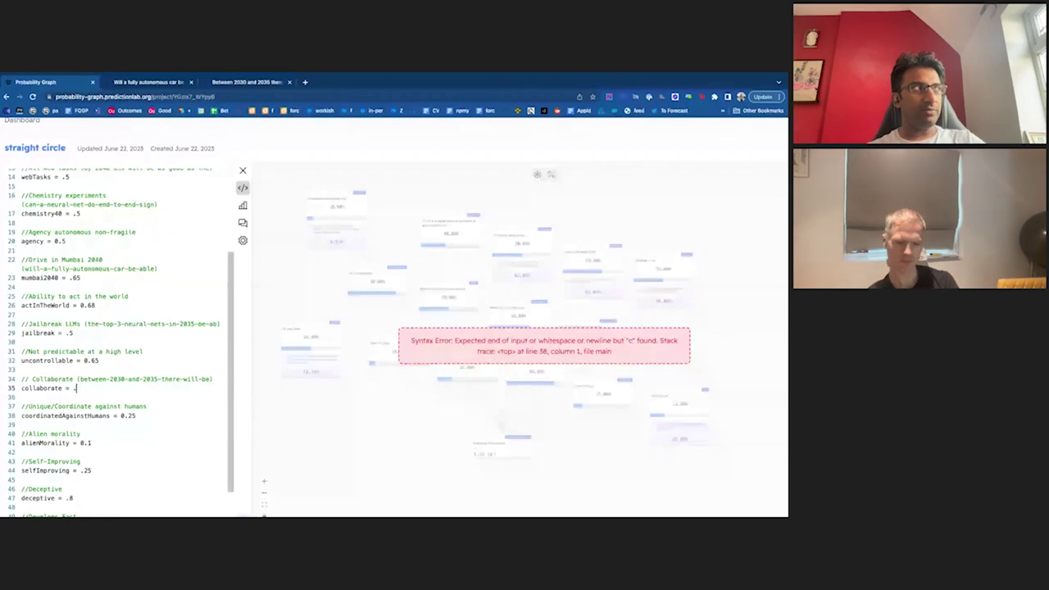
pyautogui.write('5')
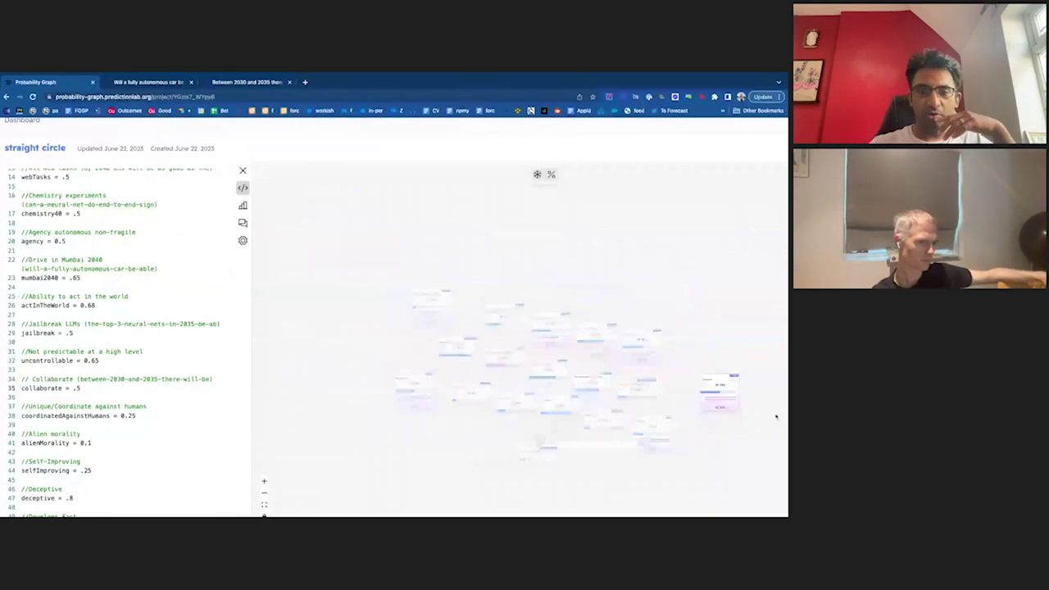
# On the neural network collaboration market, add and save the description "significantly better collaboration with other NN than with humans".
pyautogui.click(219, 82)
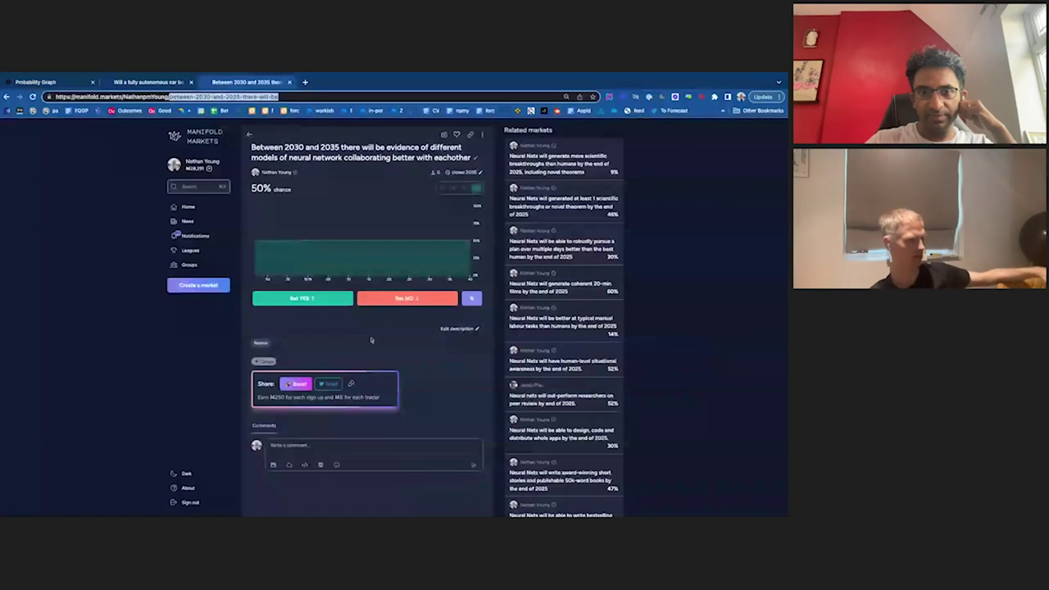
pyautogui.click(260, 343)
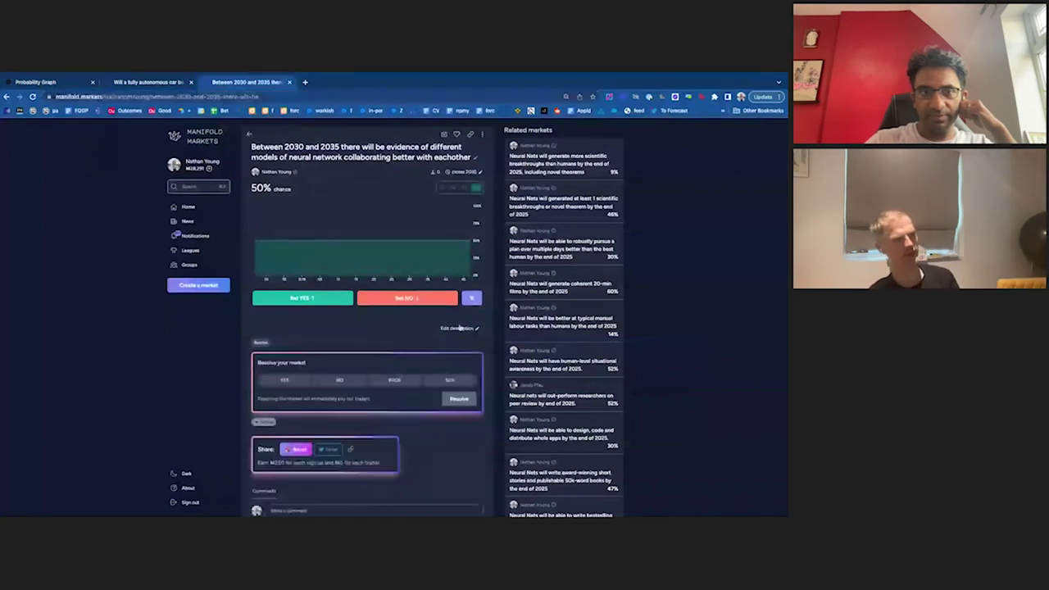
pyautogui.click(459, 327)
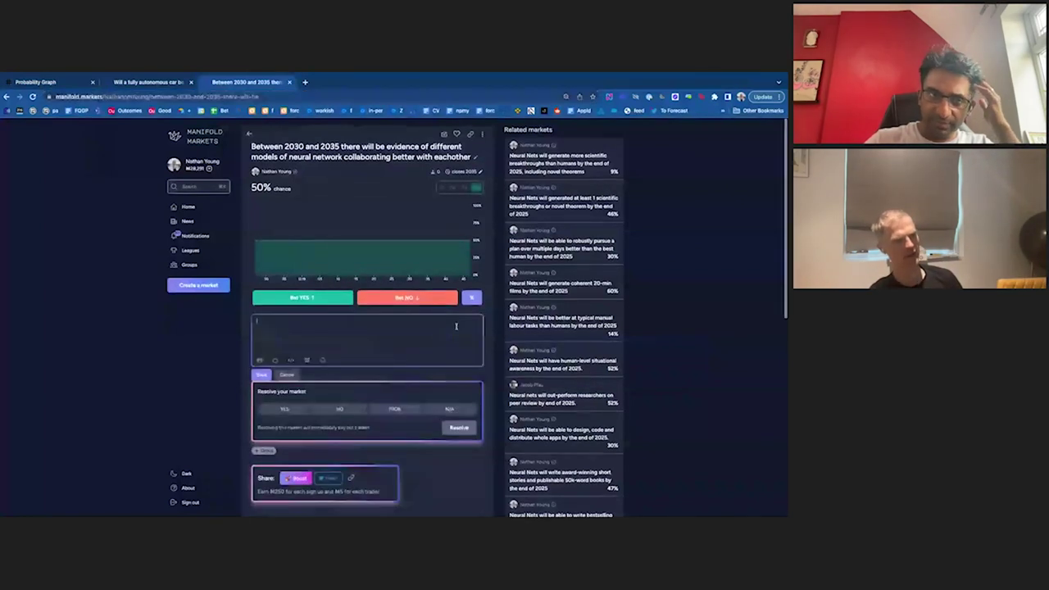
pyautogui.write('significantly bette')
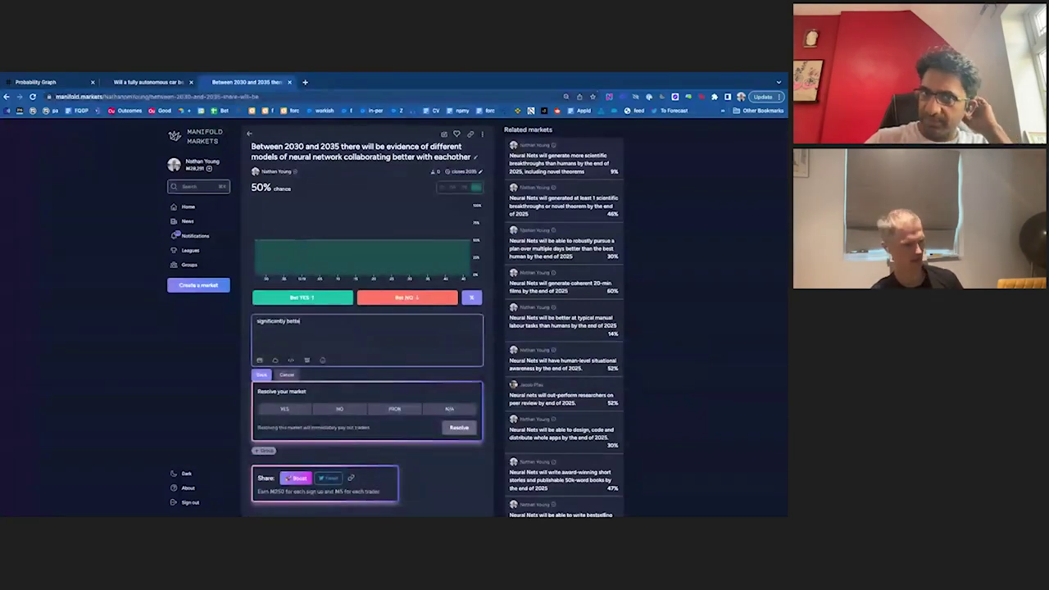
pyautogui.write('r collaboration wil')
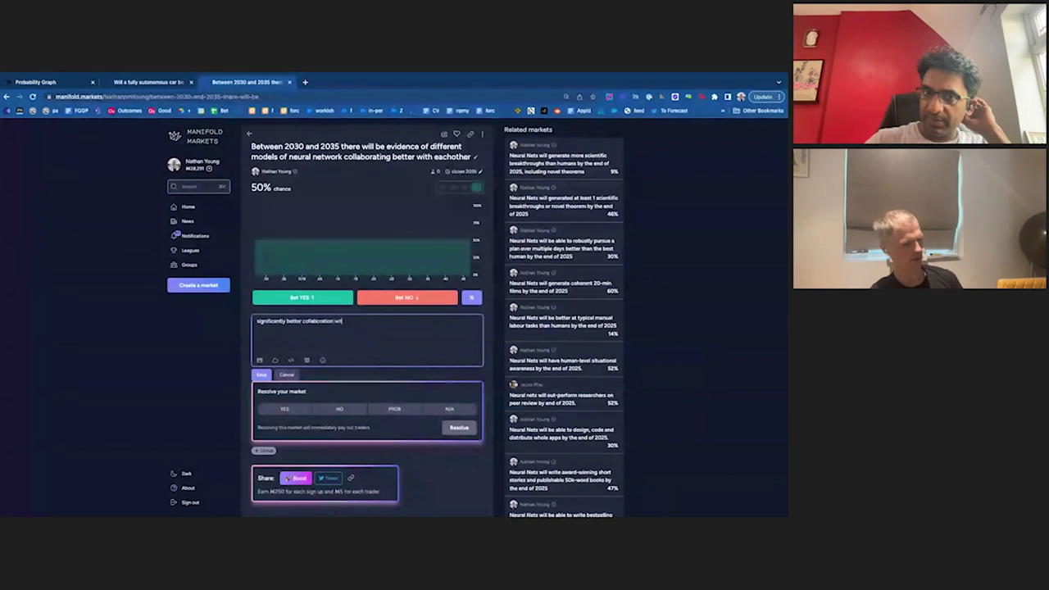
pyautogui.press('BackSpace')
pyautogui.write('th')
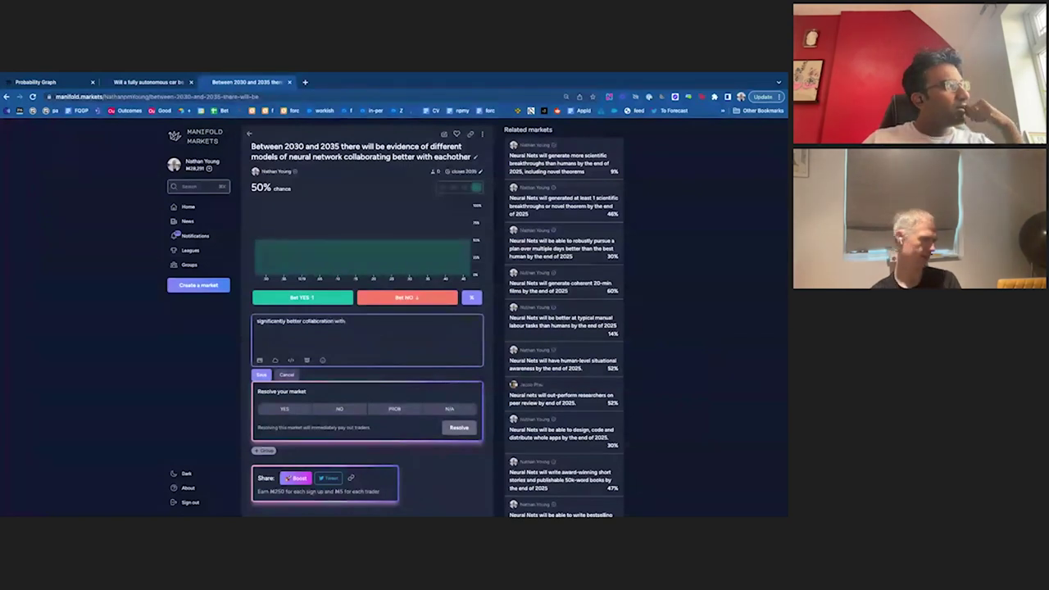
pyautogui.write(' other NN')
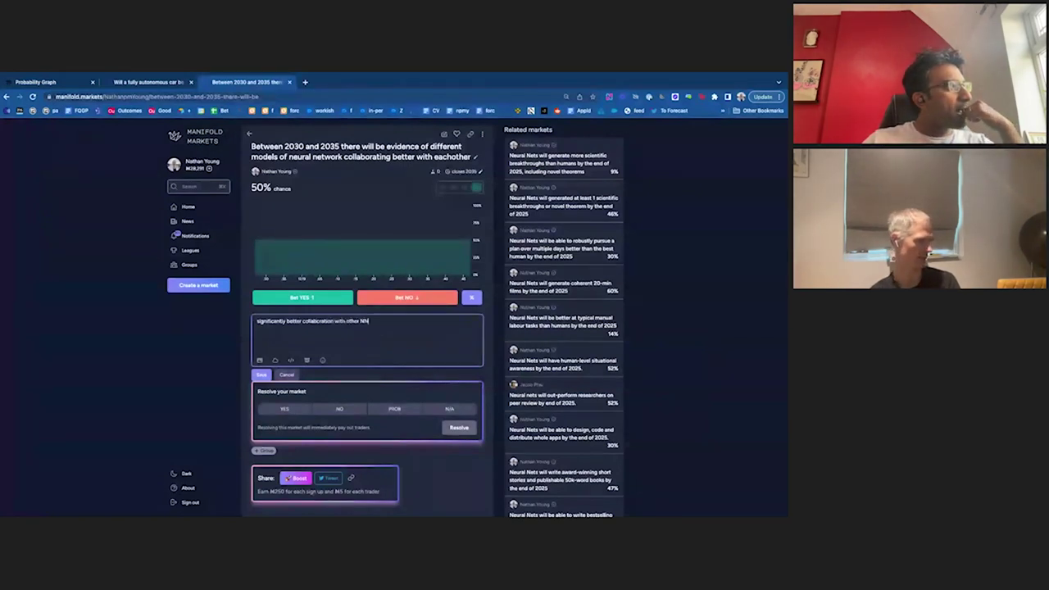
pyautogui.write(' than with humans')
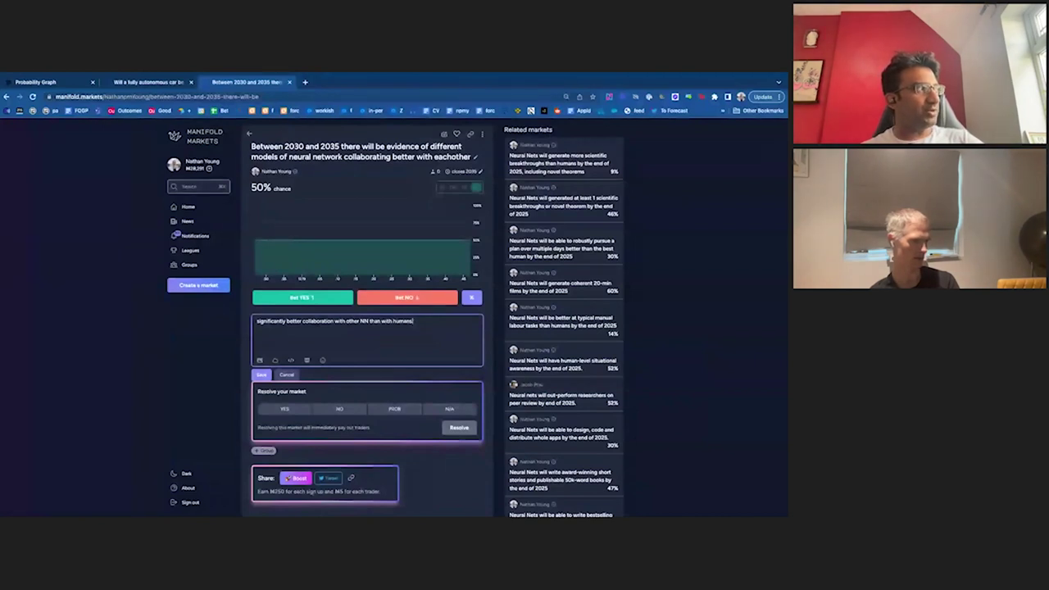
pyautogui.click(261, 374)
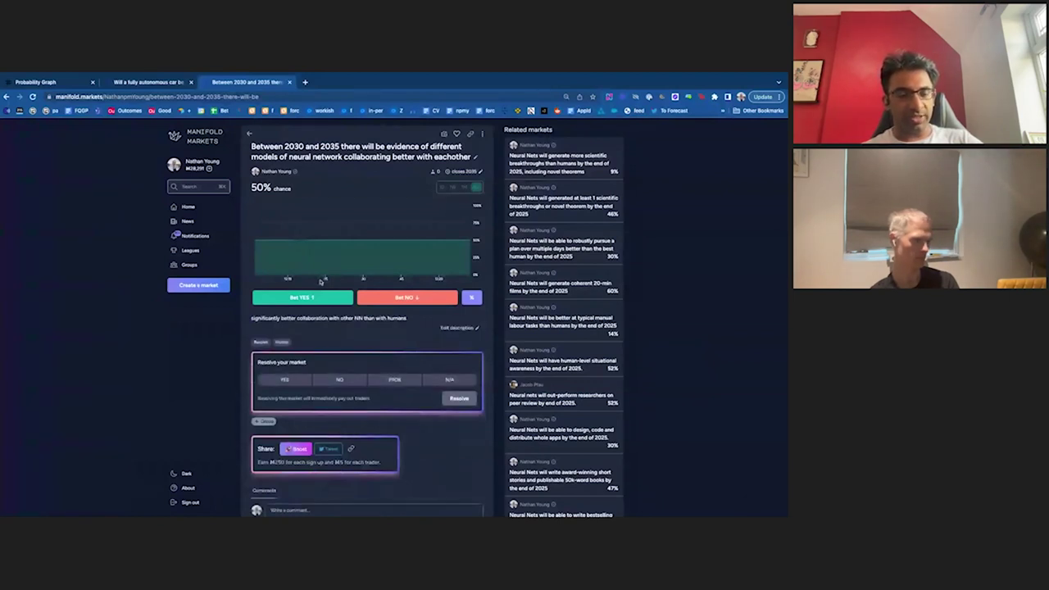
pyautogui.click(450, 328)
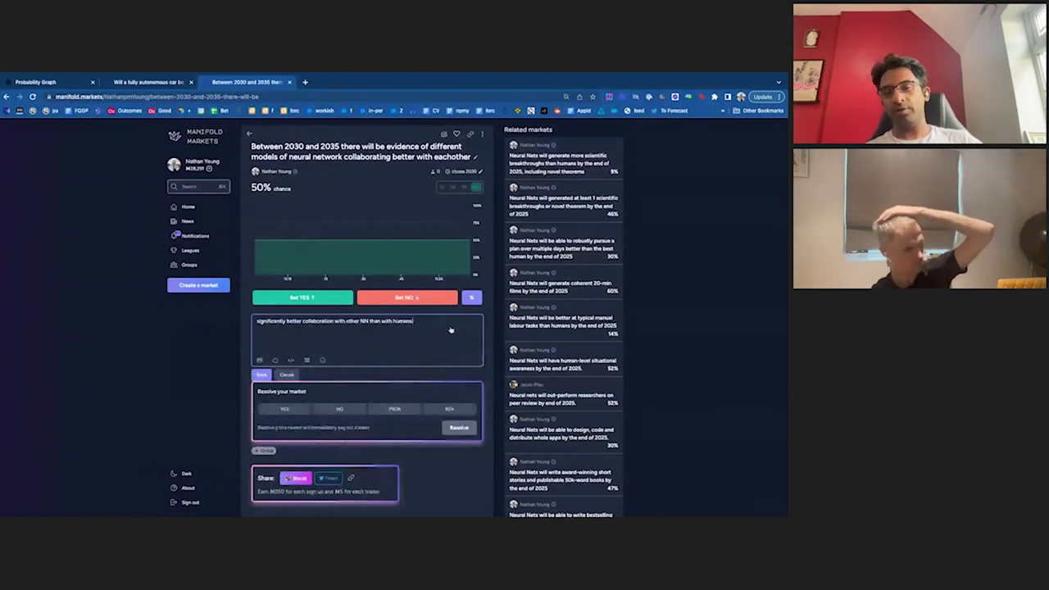
pyautogui.click(37, 82)
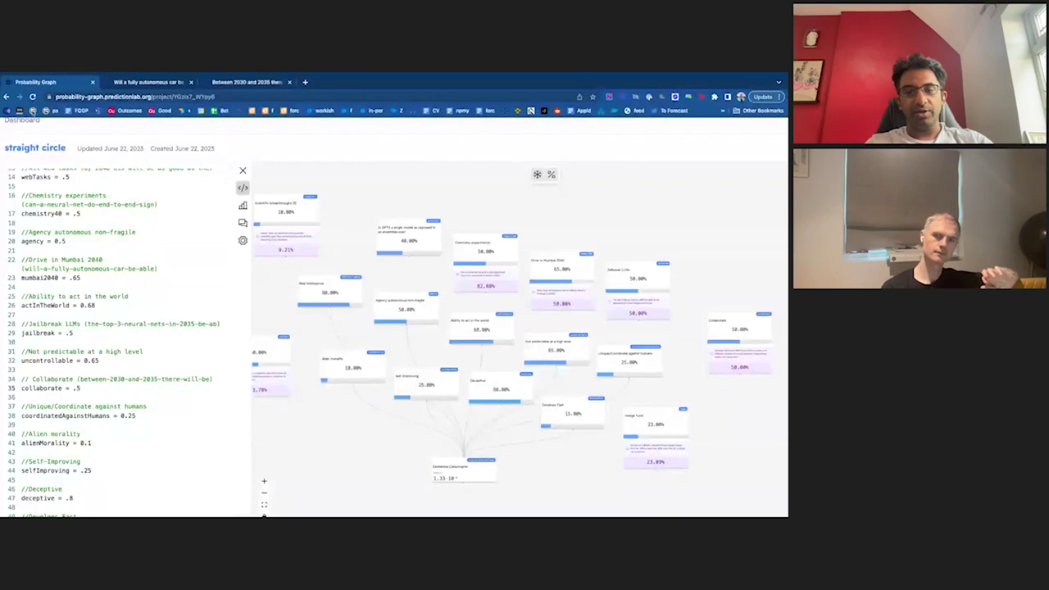
pyautogui.click(271, 85)
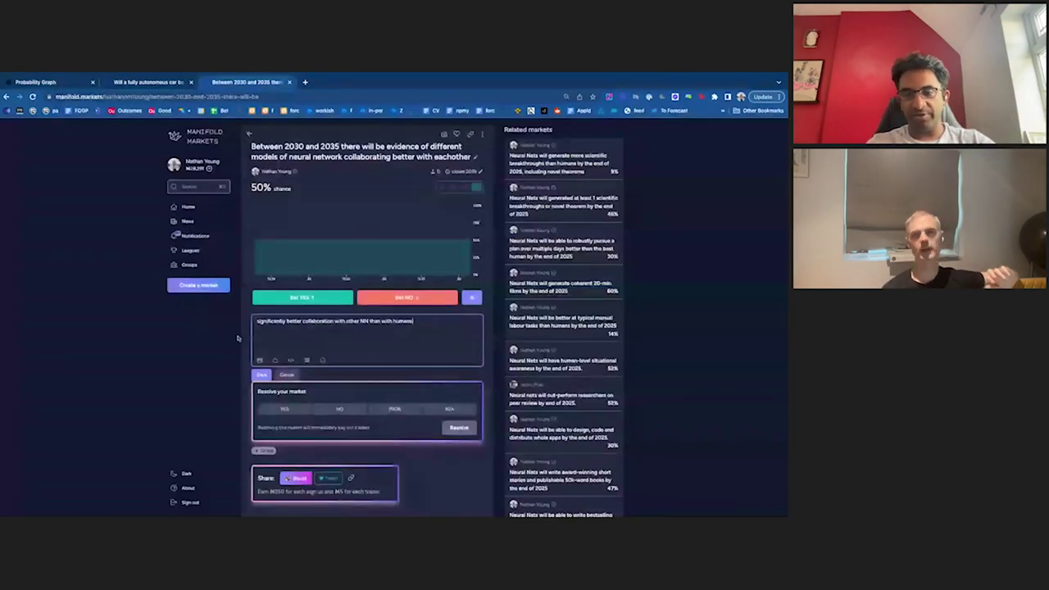
# Start a new market and draft the question "In 2030 will a top neural net jailbreak another neural net to ja".
pyautogui.click(209, 285)
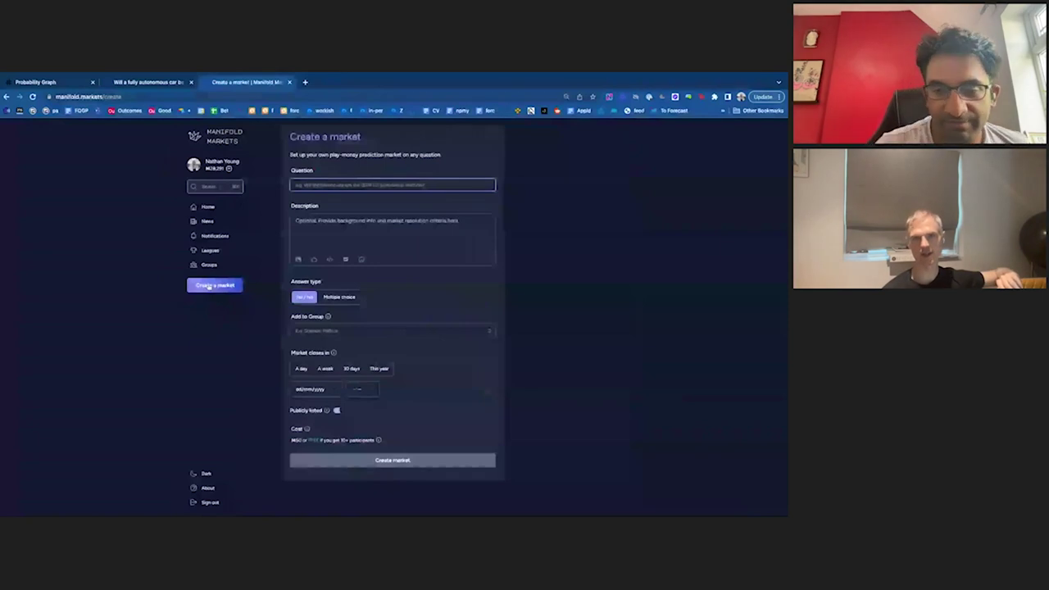
pyautogui.write('In 2030 wi')
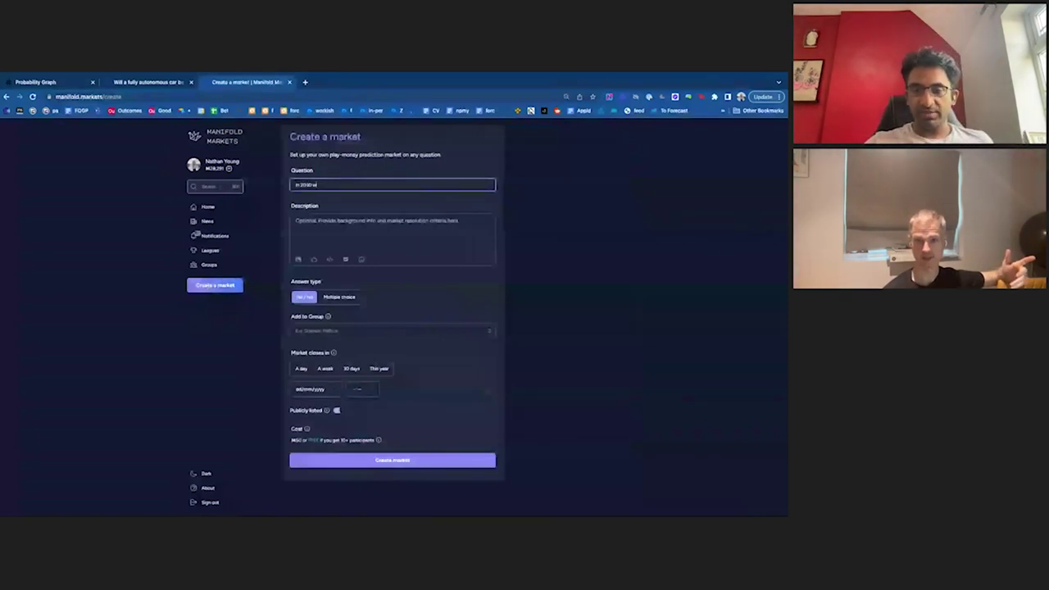
pyautogui.write('ll a top')
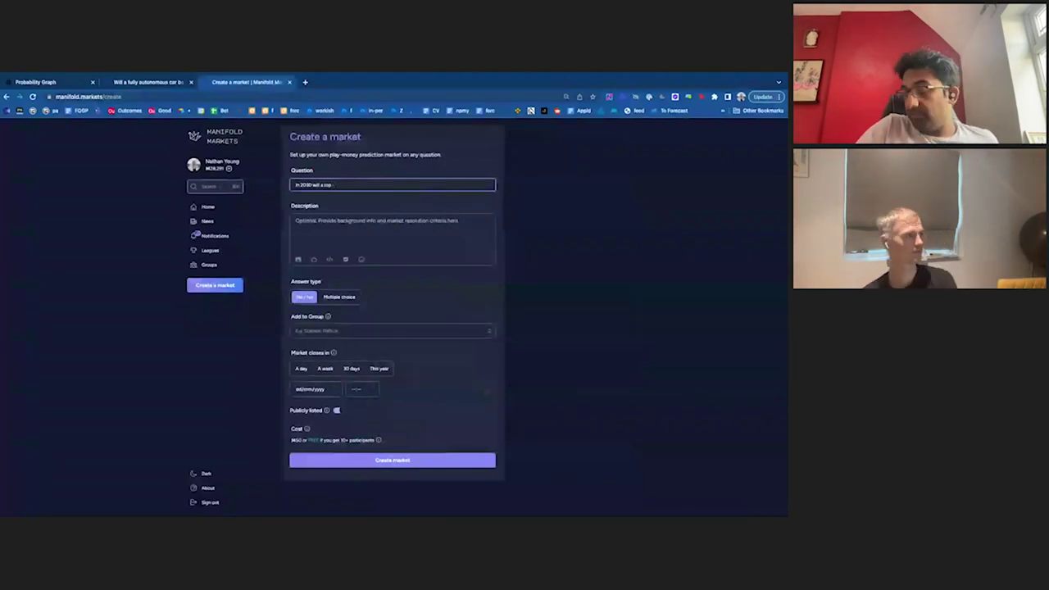
pyautogui.write(' neural ne')
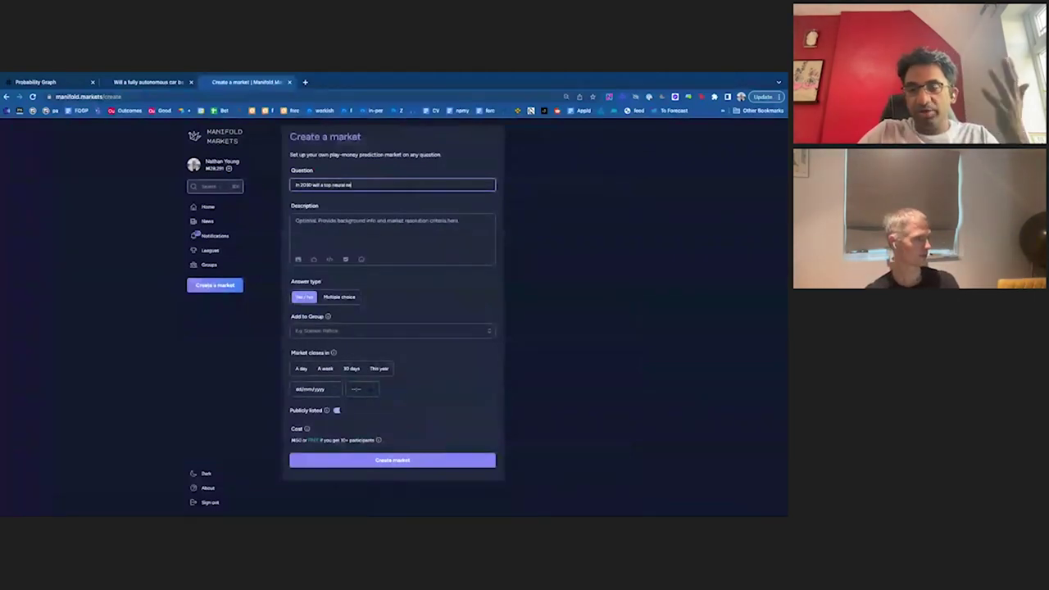
pyautogui.write('t jailbreak a')
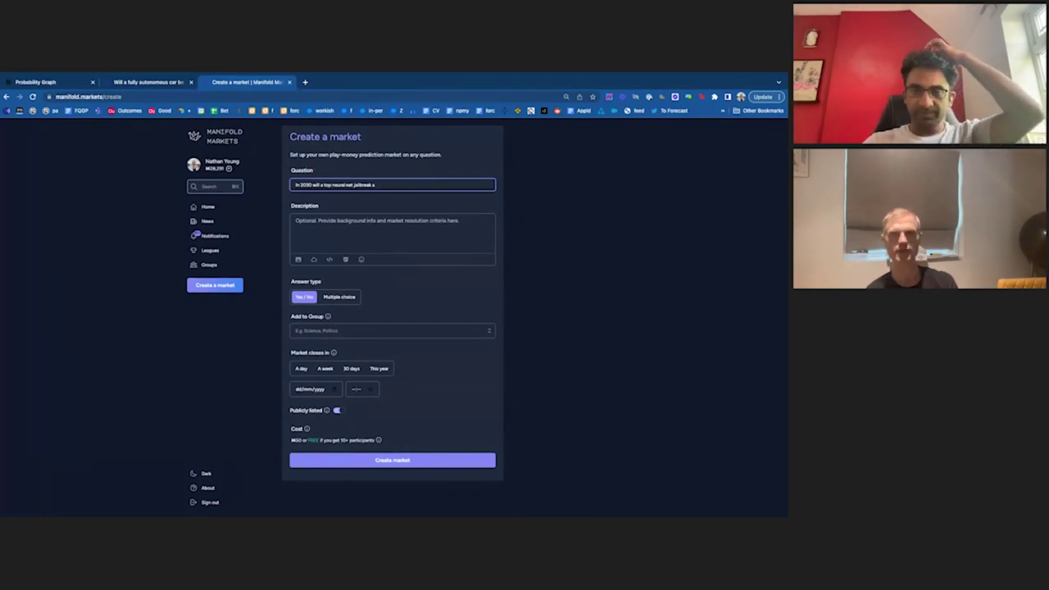
pyautogui.write('nother ne')
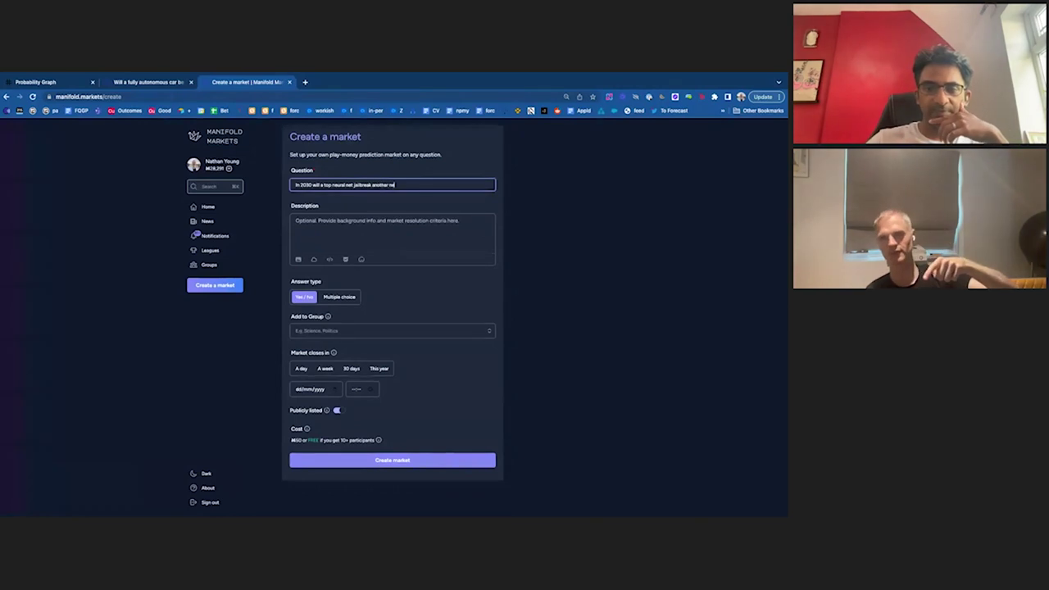
pyautogui.write('ural net t')
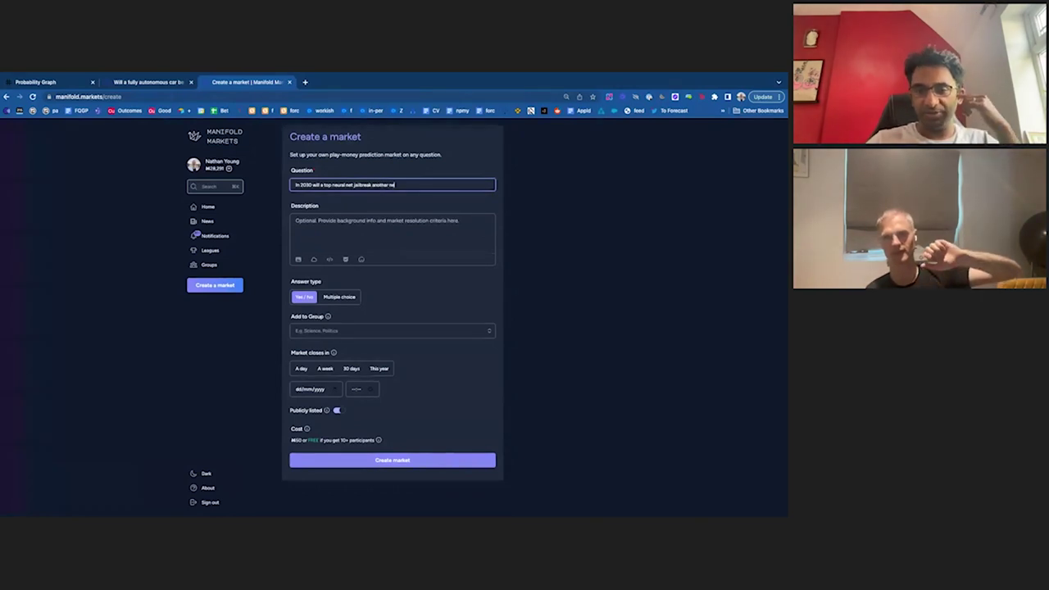
pyautogui.write('o ja')
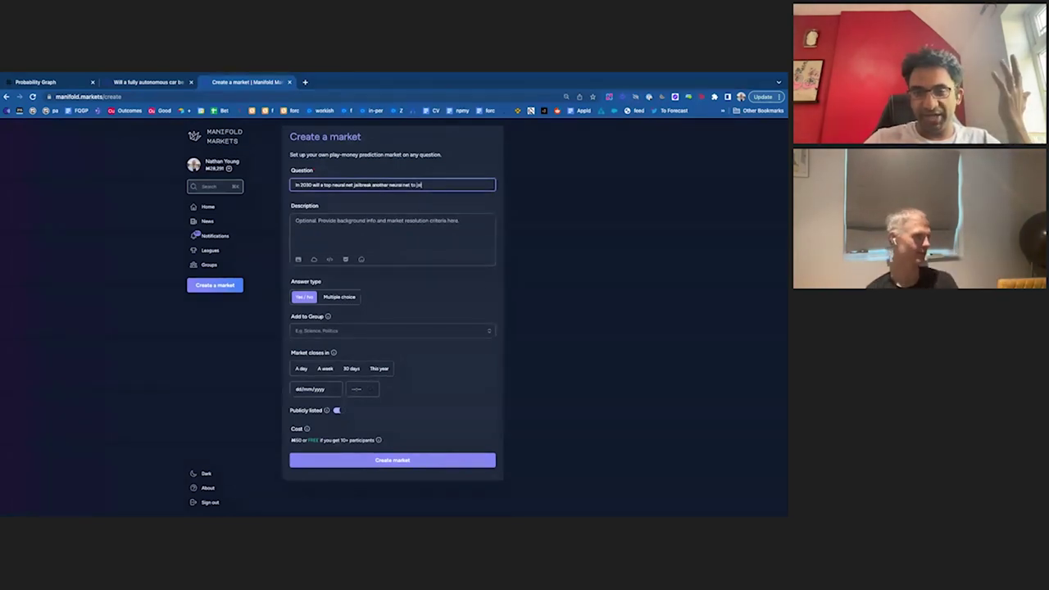
# Delete the drafted question wording back to "In 2030".
pyautogui.press('BackSpace')
pyautogui.press('BackSpace')
pyautogui.press('BackSpace')
pyautogui.press('BackSpace')
pyautogui.press('BackSpace')
pyautogui.press('BackSpace')
pyautogui.press('BackSpace')
pyautogui.press('BackSpace')
pyautogui.press('BackSpace')
pyautogui.press('BackSpace')
pyautogui.press('BackSpace')
pyautogui.press('BackSpace')
pyautogui.press('BackSpace')
pyautogui.press('BackSpace')
pyautogui.press('BackSpace')
pyautogui.press('BackSpace')
pyautogui.press('BackSpace')
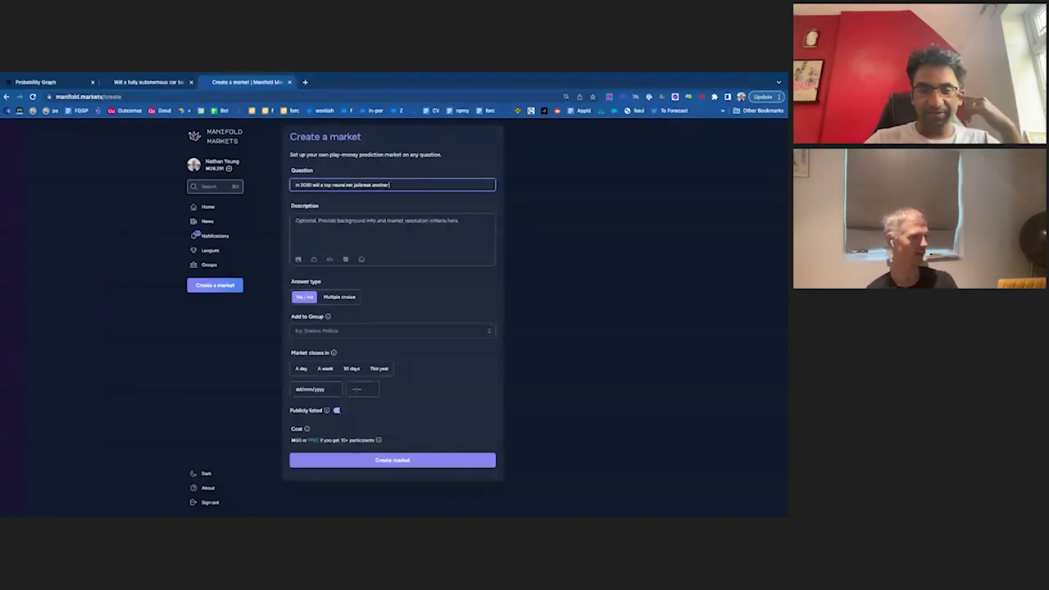
pyautogui.hotkey('ctrl', 'BackSpace')
pyautogui.hotkey('ctrl', 'BackSpace')
pyautogui.hotkey('ctrl', 'BackSpace')
pyautogui.hotkey('ctrl', 'BackSpace')
pyautogui.hotkey('ctrl', 'BackSpace')
pyautogui.hotkey('ctrl', 'BackSpace')
pyautogui.hotkey('ctrl', 'BackSpace')
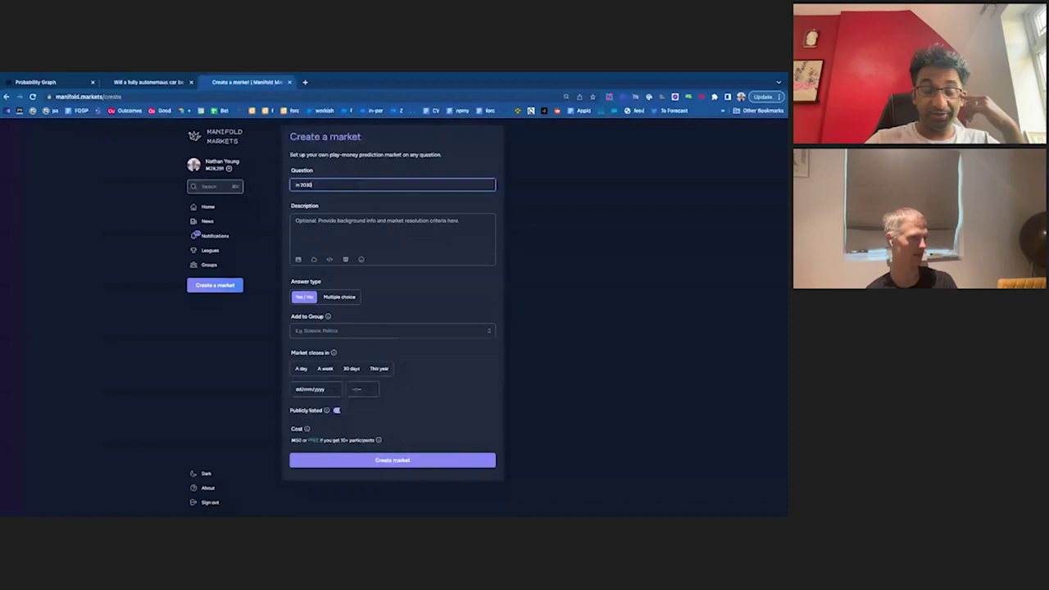
# Complete the market question after "In 2030" with "can you get a chain of 3 neural nets that jailbreak eachother?".
pyautogui.write('can you ge')
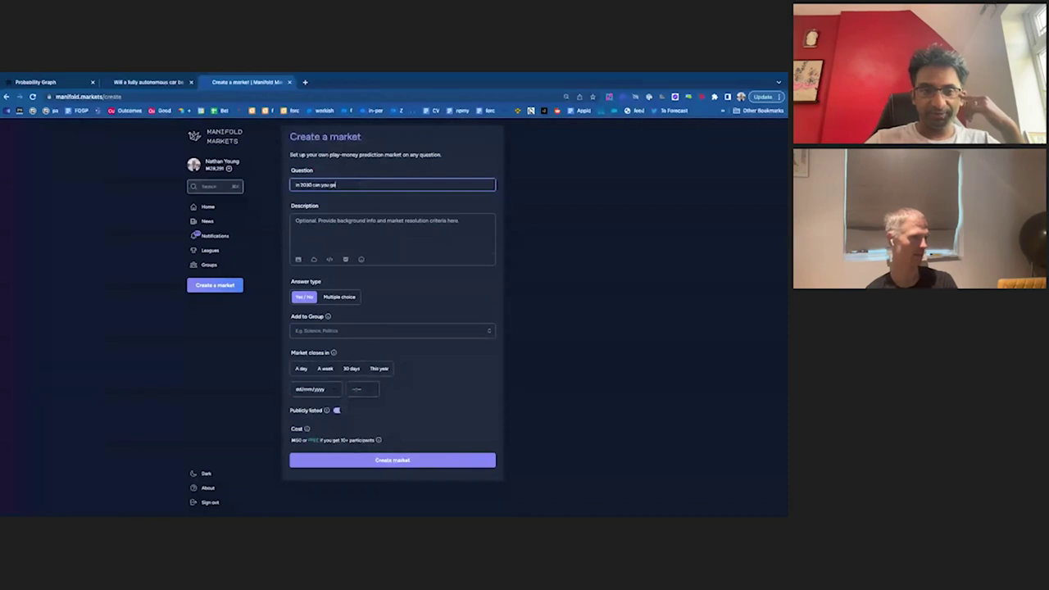
pyautogui.write('t 3')
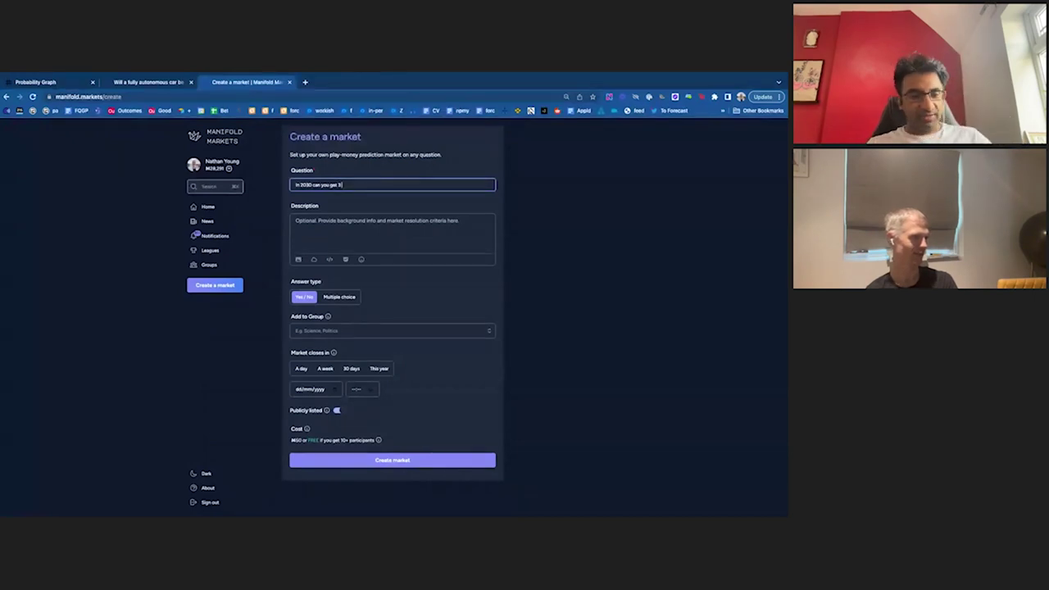
pyautogui.press('BackSpace')
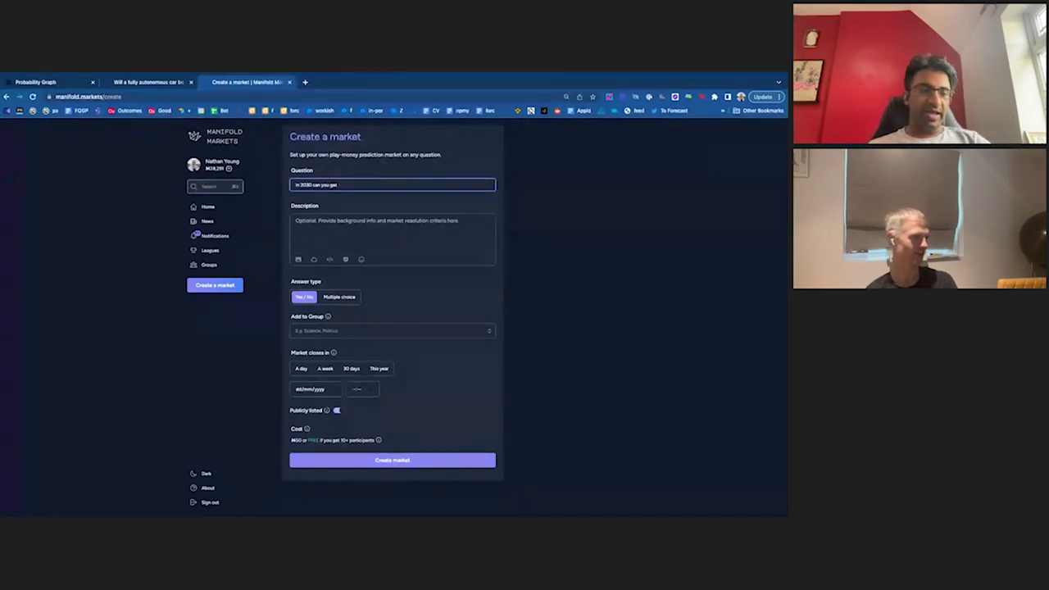
pyautogui.write('a cro')
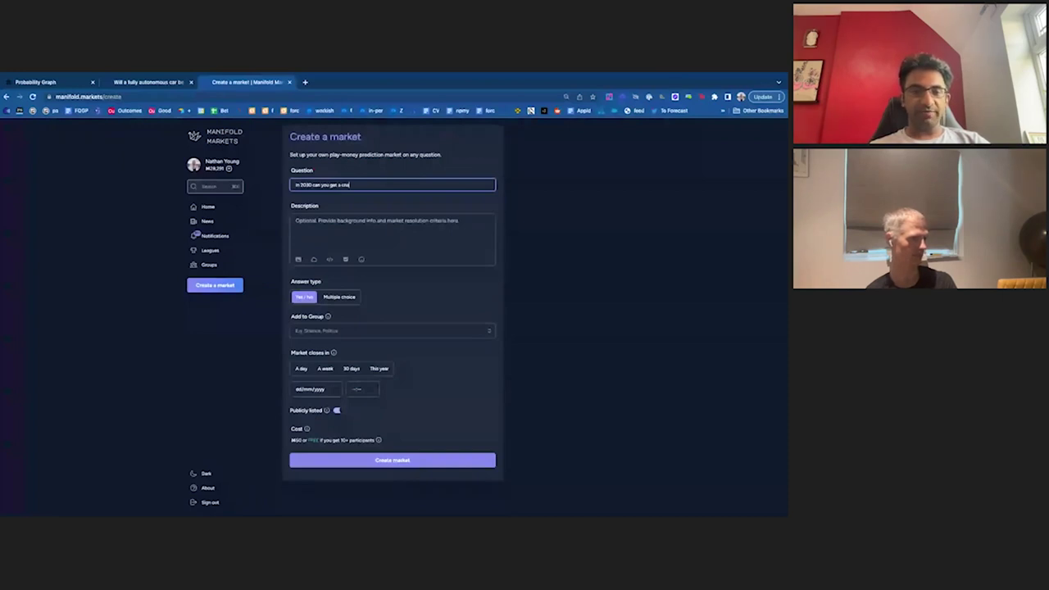
pyautogui.press('BackSpace')
pyautogui.press('BackSpace')
pyautogui.write('hain of')
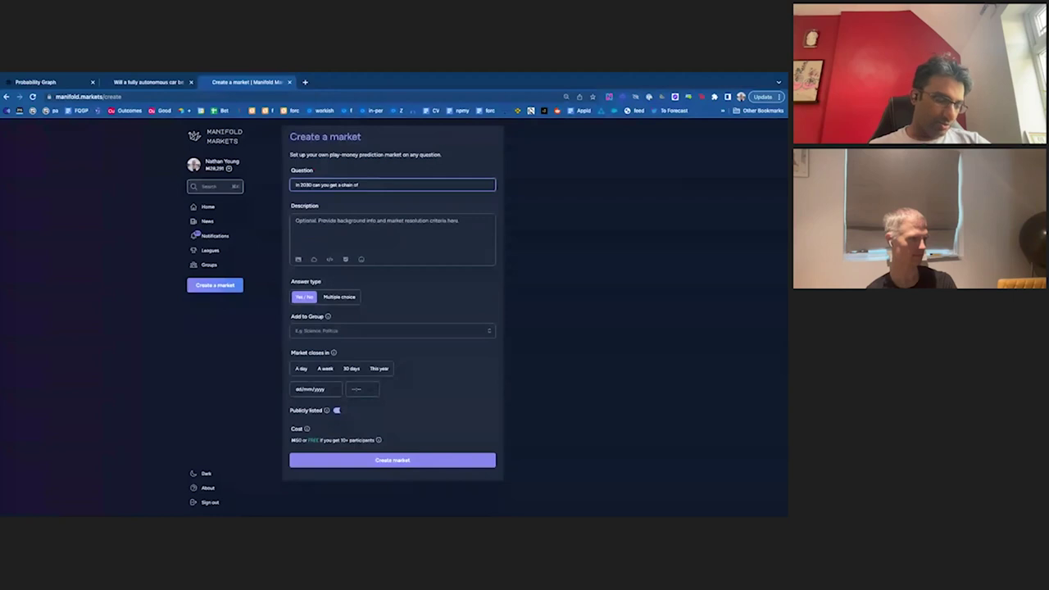
pyautogui.write(' 3 m')
pyautogui.write('eural n')
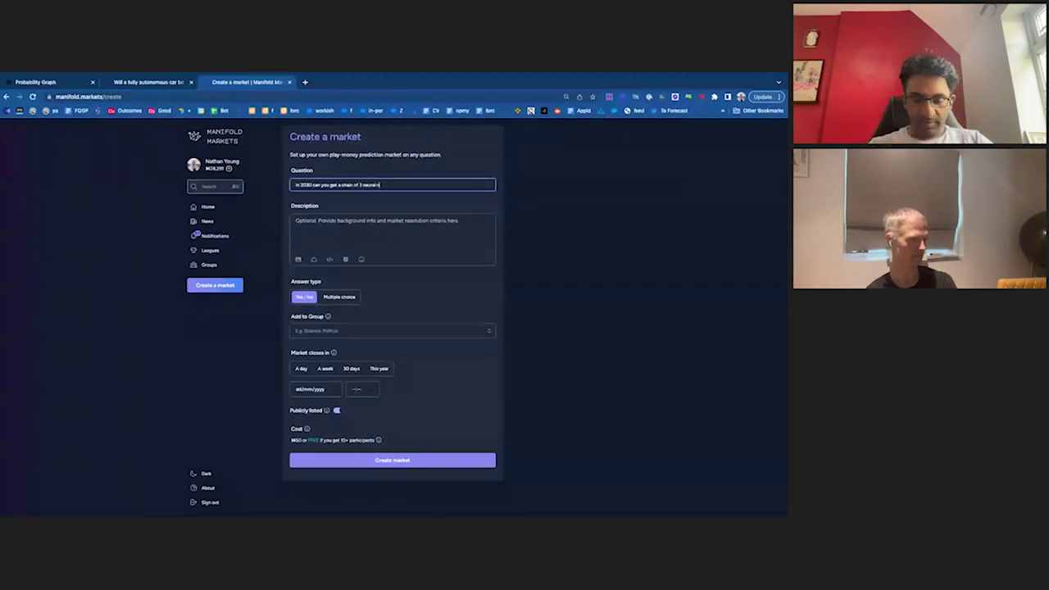
pyautogui.write('et')
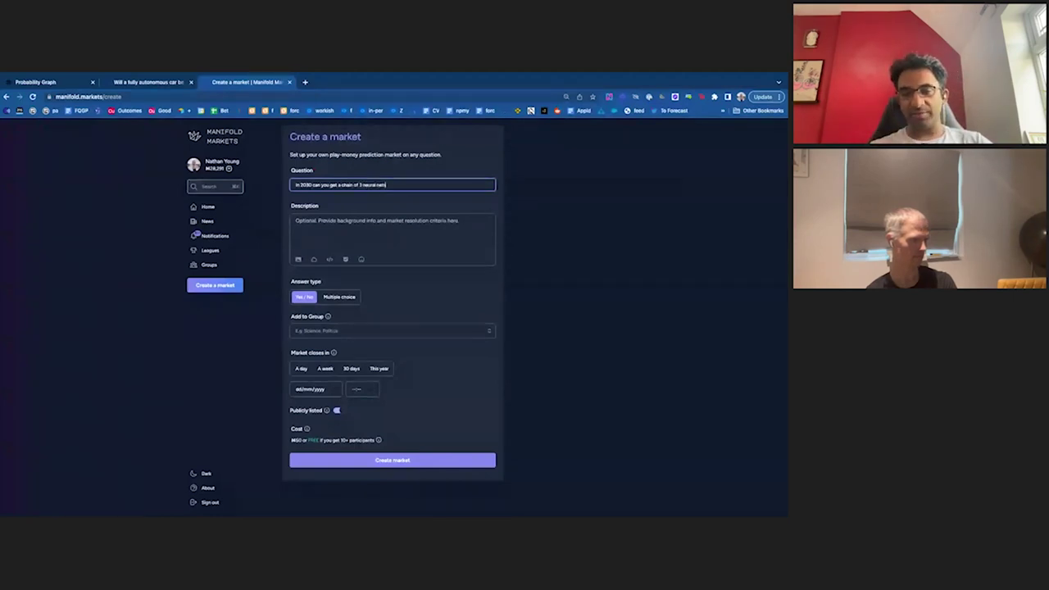
pyautogui.write('s')
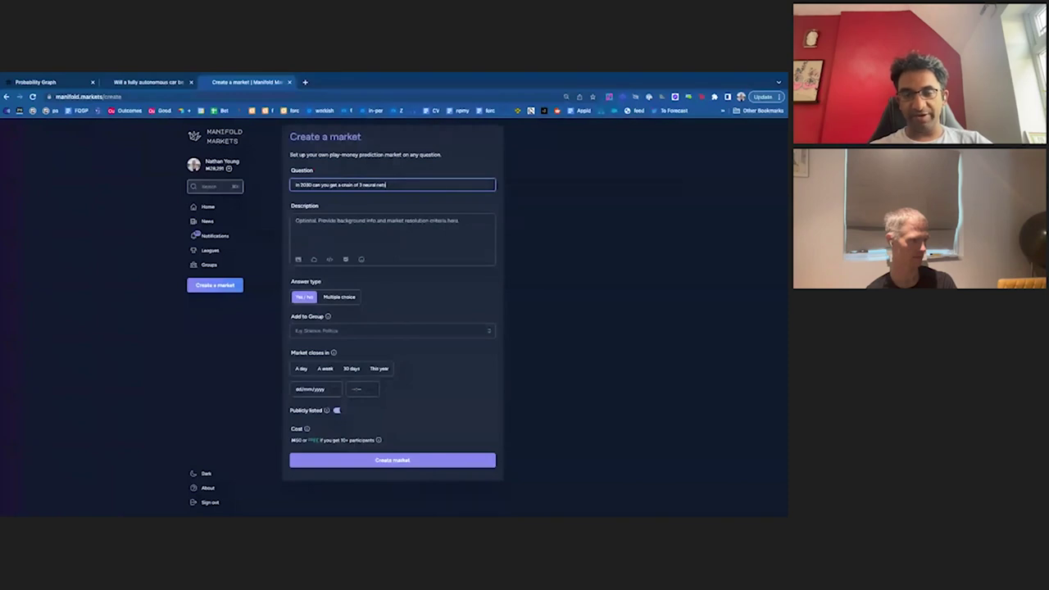
pyautogui.write(' that jailbreak ea')
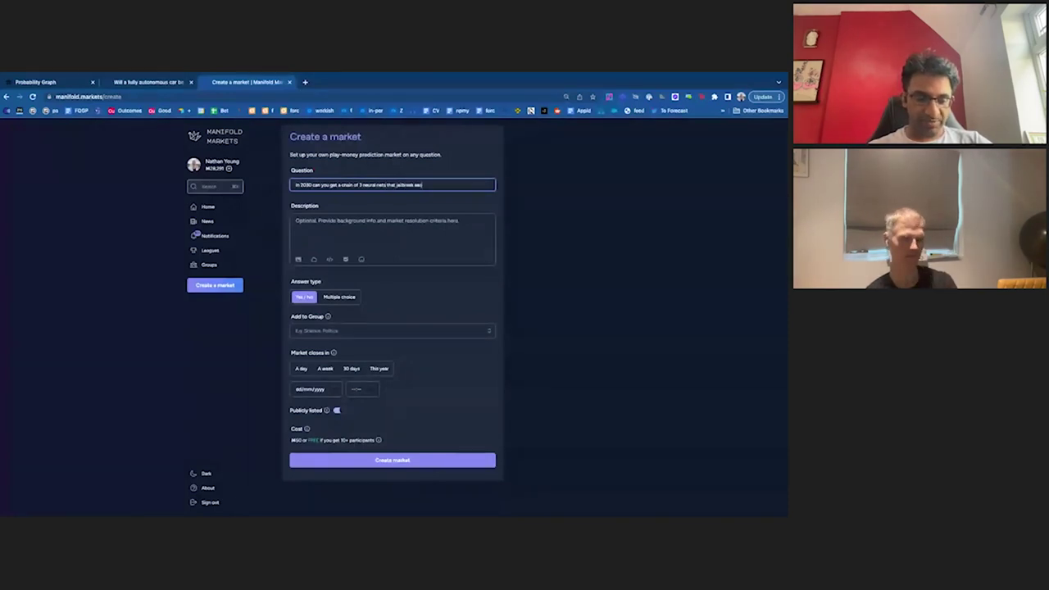
pyautogui.write('chother')
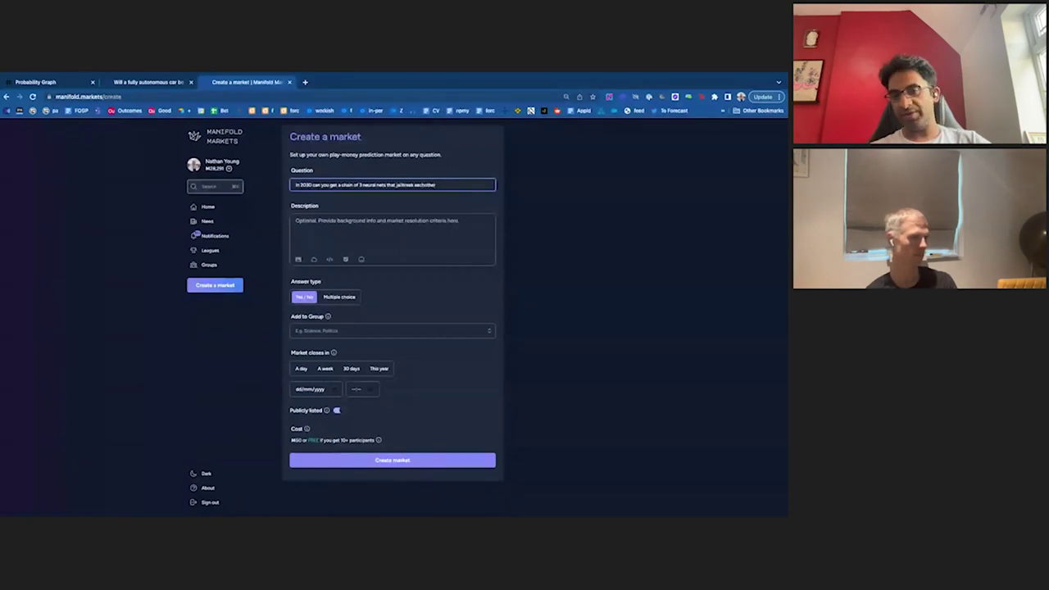
pyautogui.write('?')
# Begin the market description with "You prompt a NN which must get the second to jailbreak the third.".
pyautogui.press('Tab')
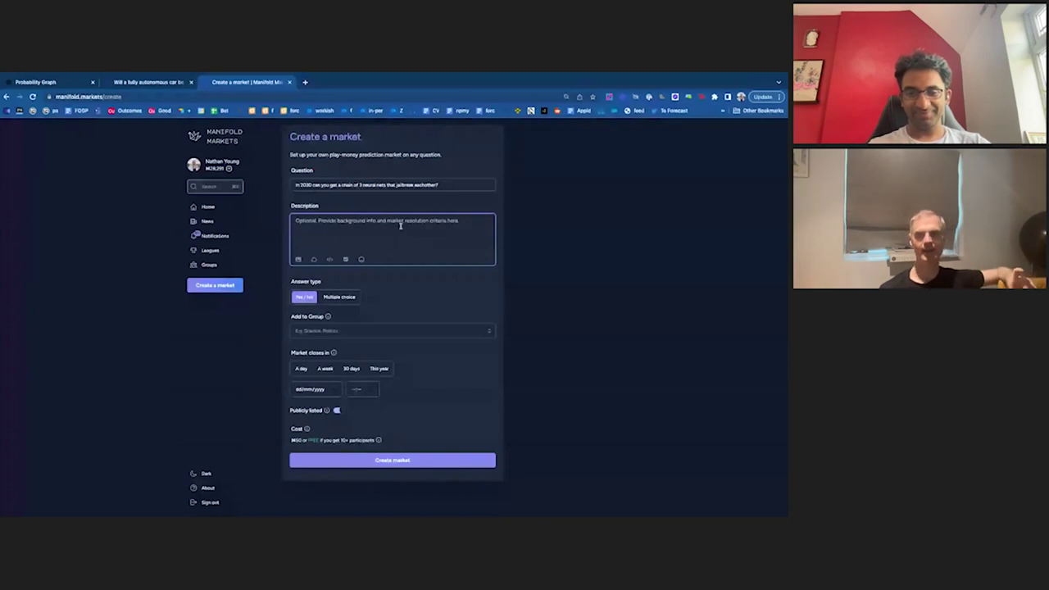
pyautogui.write('Y')
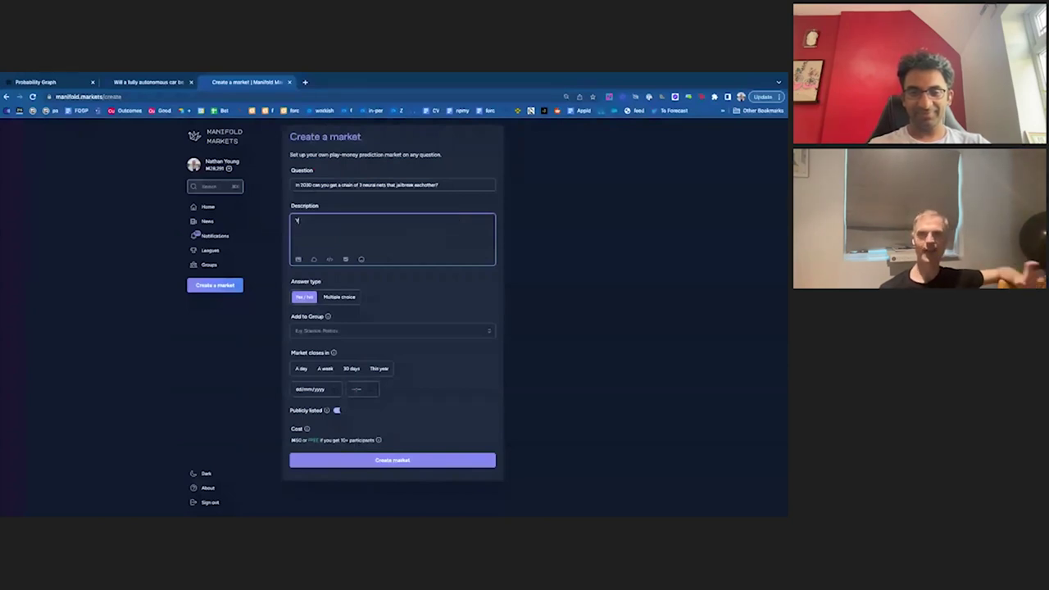
pyautogui.write('ou prompt a NN whi')
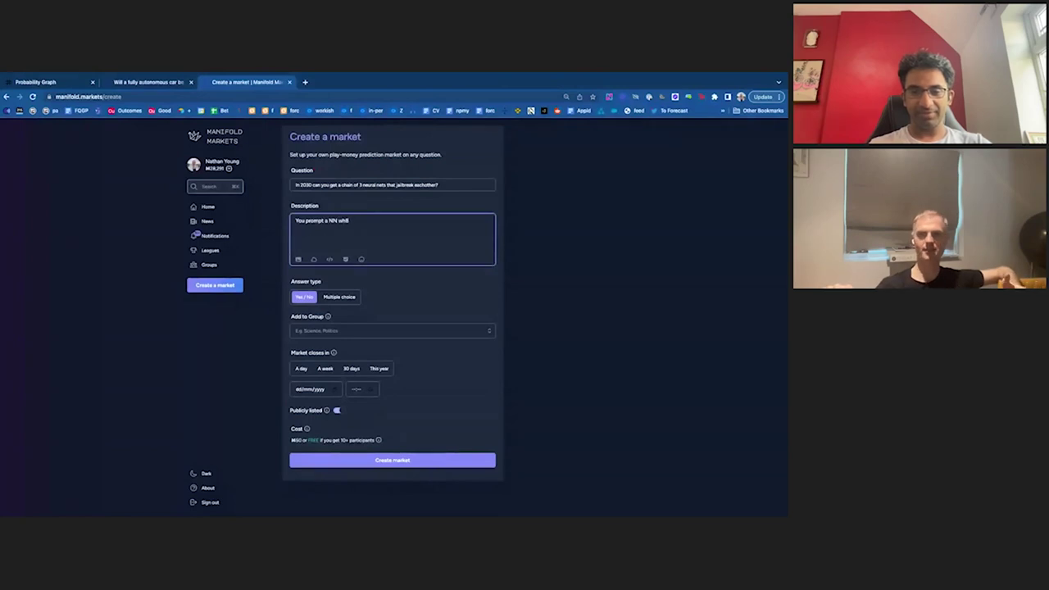
pyautogui.write('ch must')
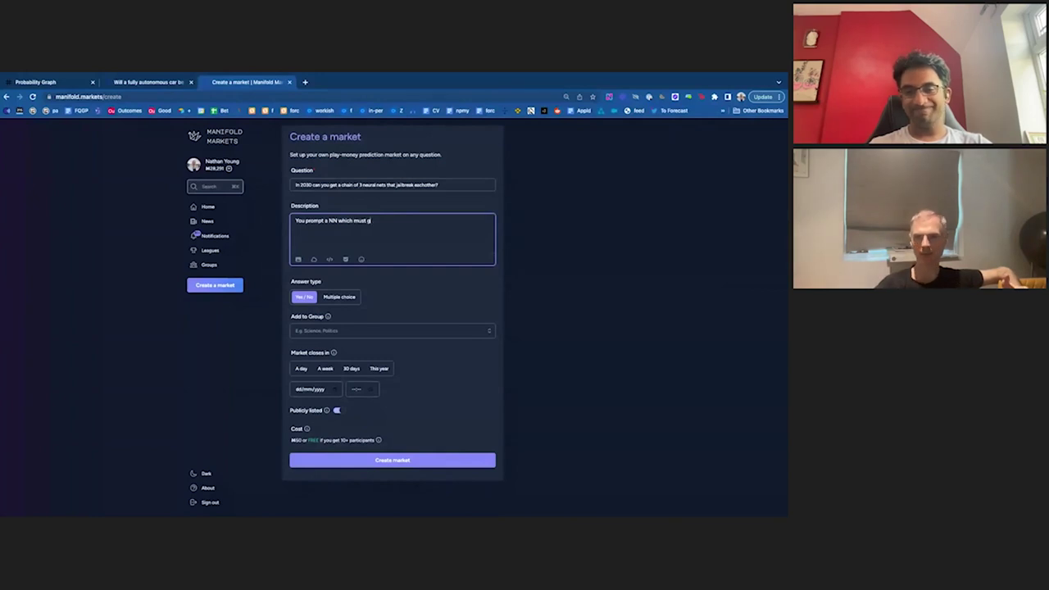
pyautogui.write(' ju')
pyautogui.press('BackSpace')
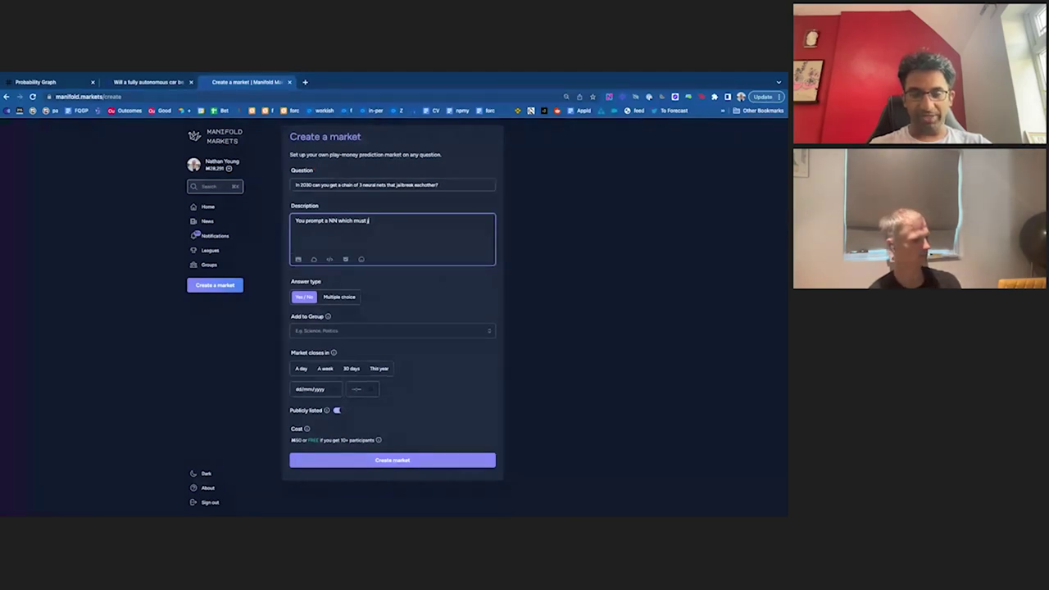
pyautogui.press('BackSpace')
pyautogui.write('get the second to jailbreak the third')
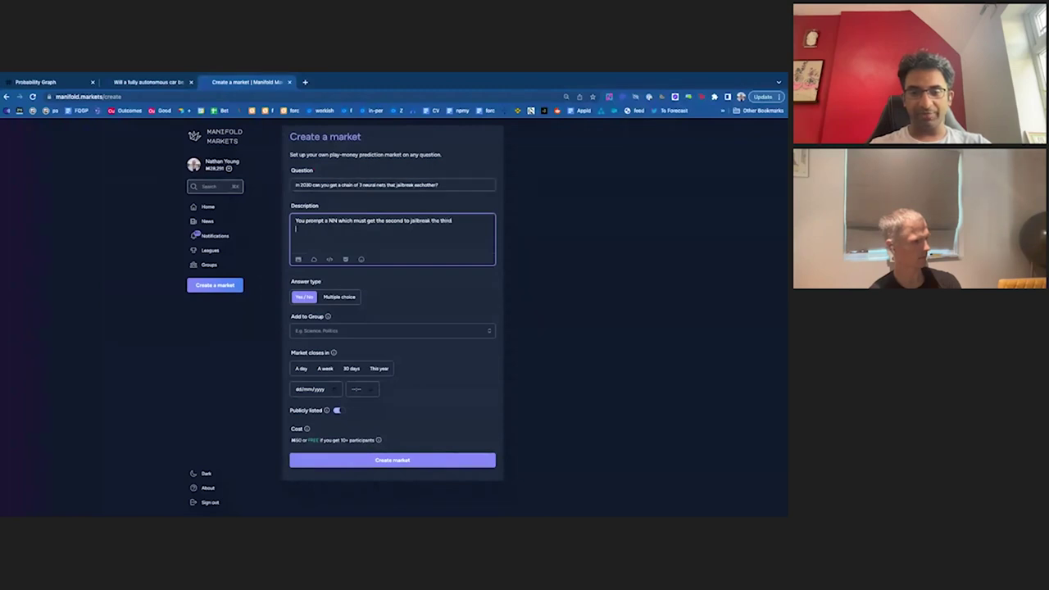
# Add the line "Can't just be "pass along this text"" to the description and create the market.
pyautogui.press('Return')
pyautogui.write('Can')
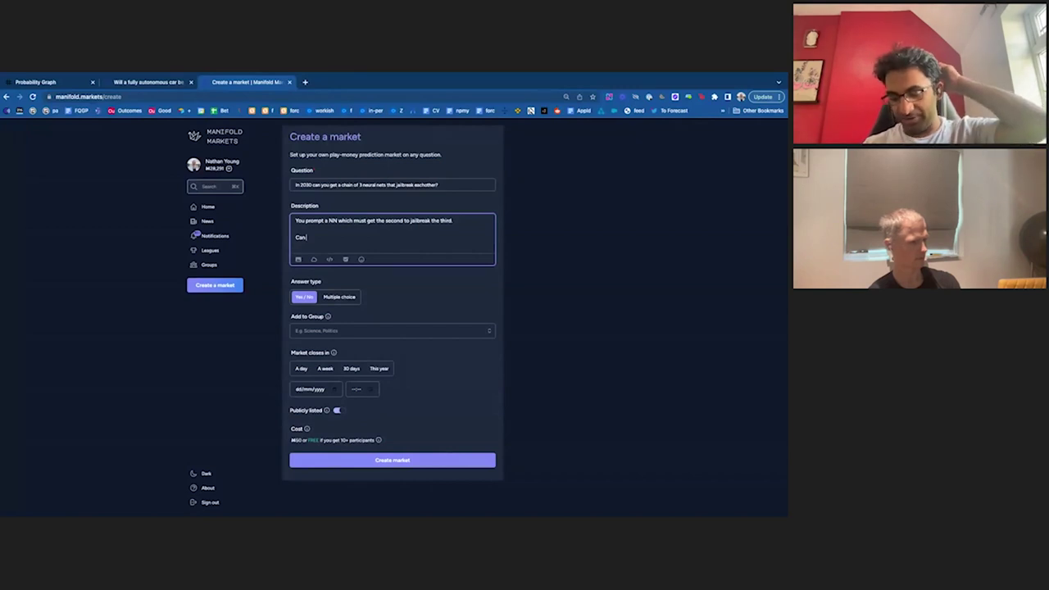
pyautogui.write("'t just be :")
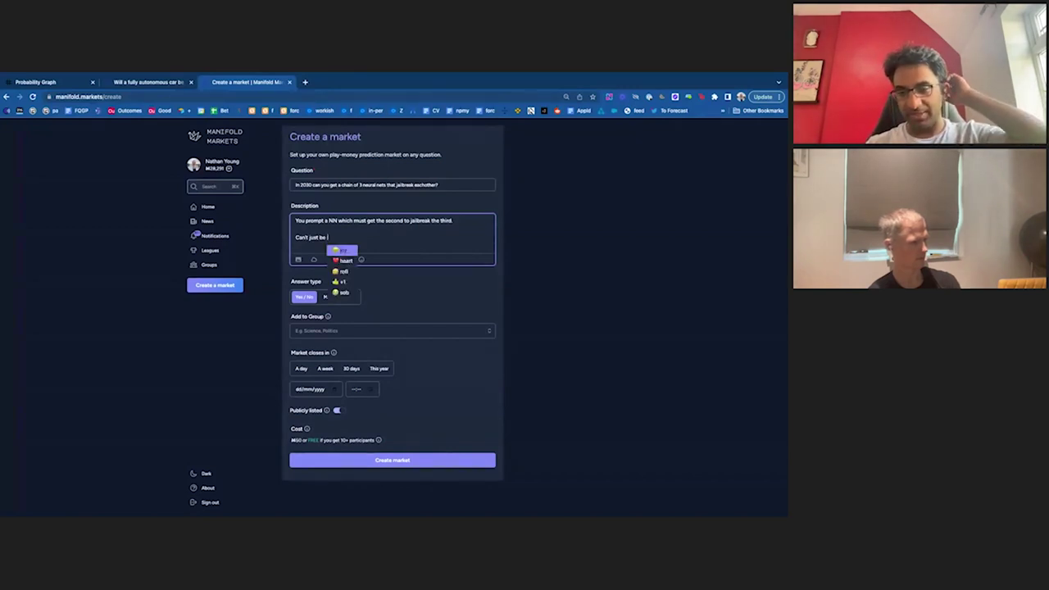
pyautogui.press('BackSpace')
pyautogui.write('"pi')
pyautogui.write('ss along this')
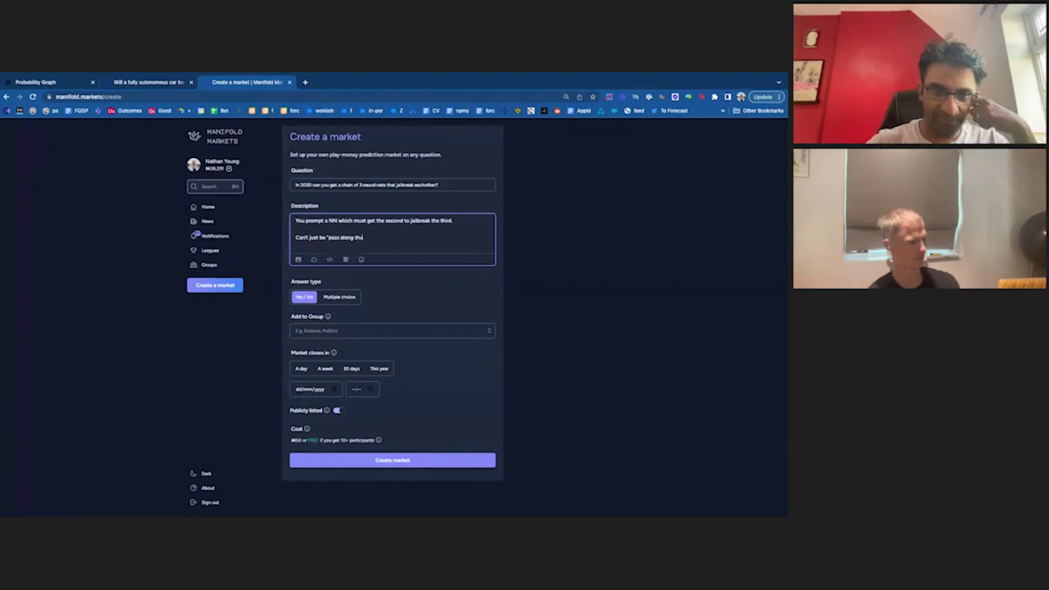
pyautogui.write(' laxt')
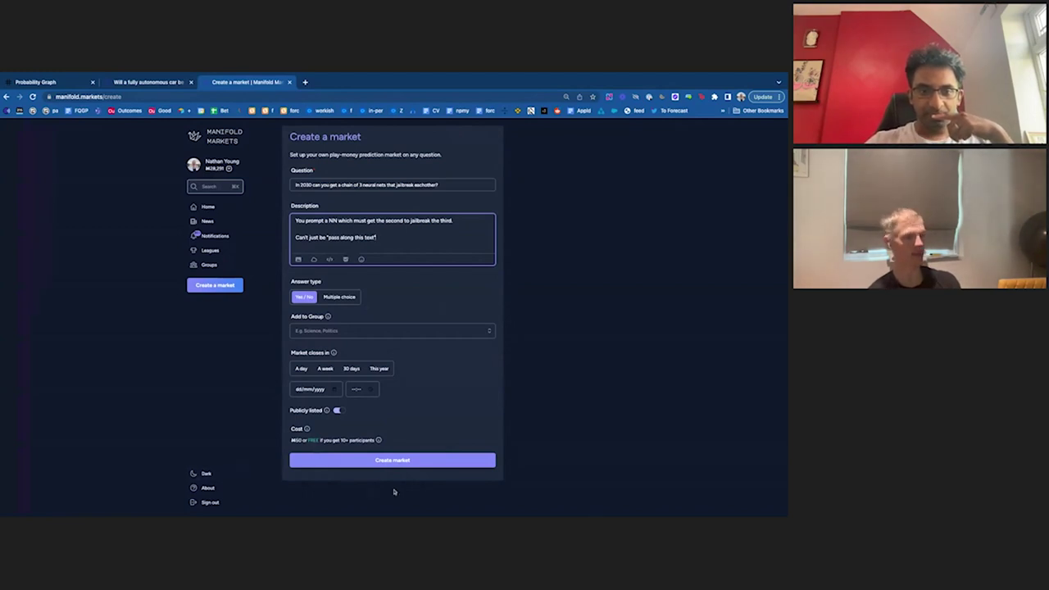
pyautogui.click(390, 463)
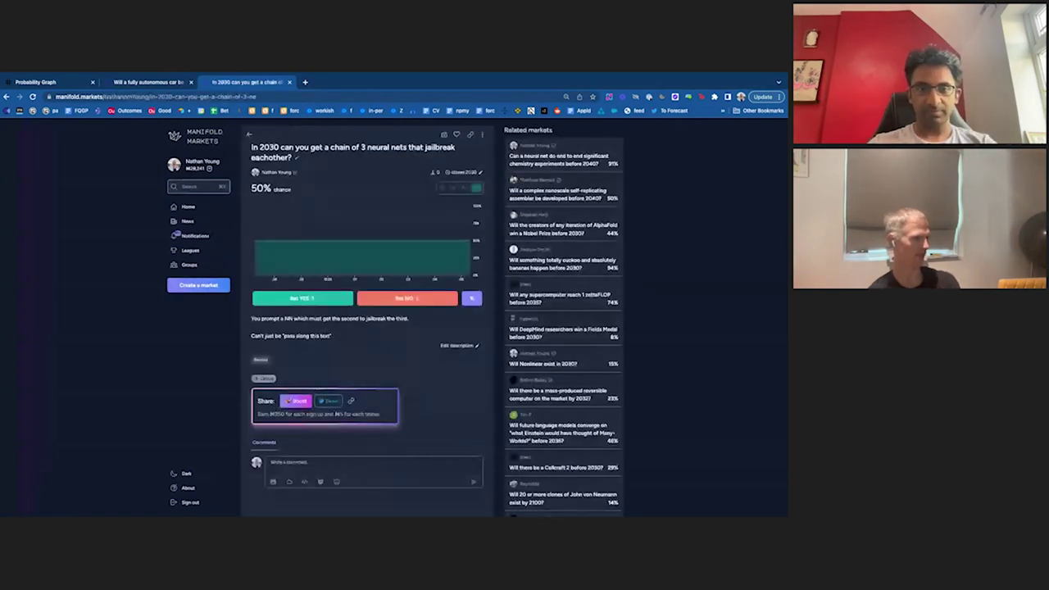
# Open the base address probability-graph.predictionlab.org in a separate tab beside the existing graph and start a new project.
pyautogui.click(58, 83)
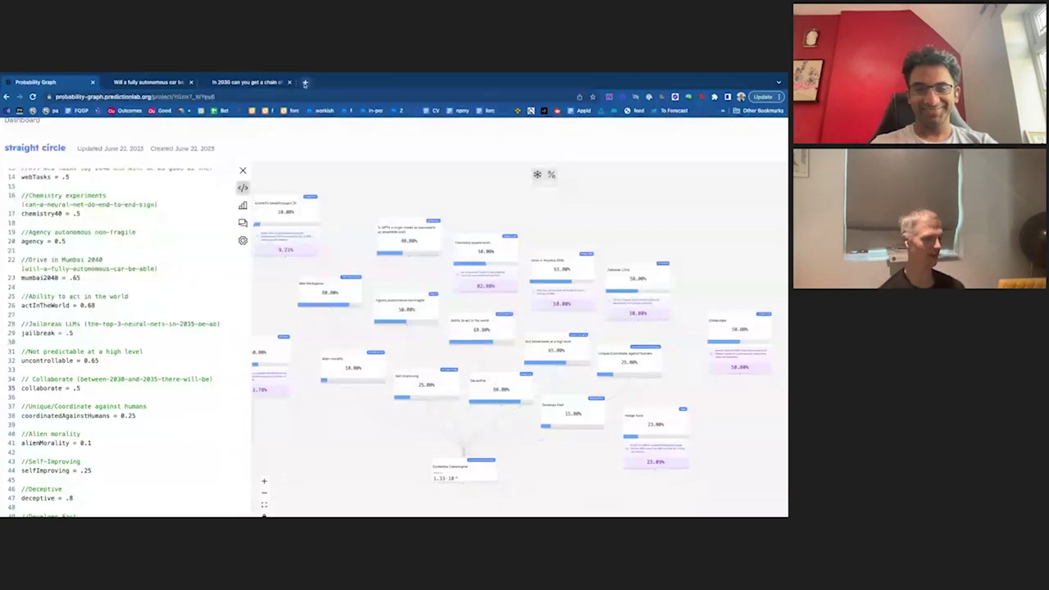
pyautogui.click(305, 83)
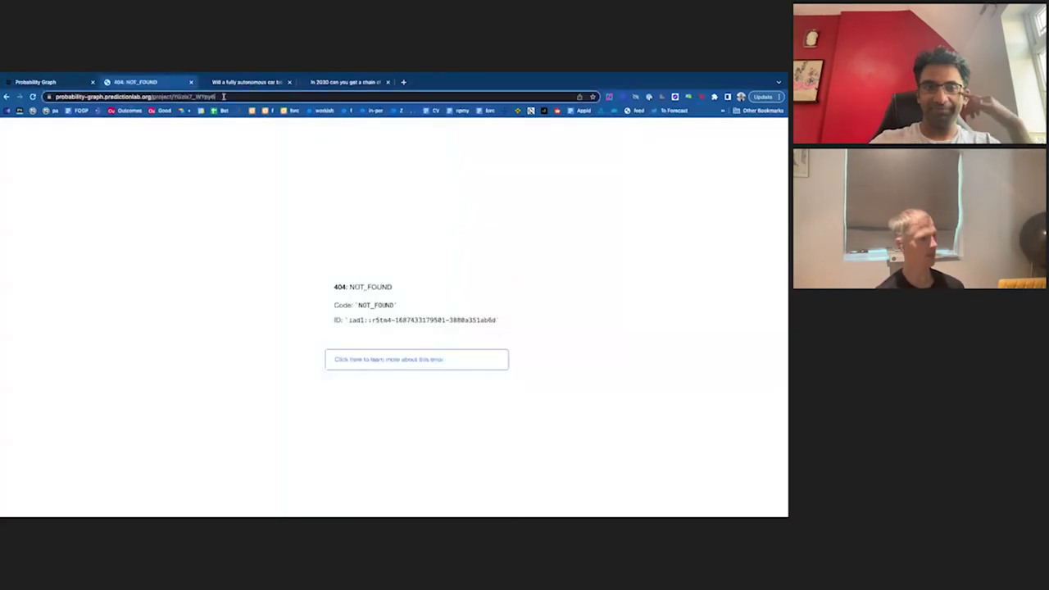
pyautogui.click(223, 96)
pyautogui.press('Return')
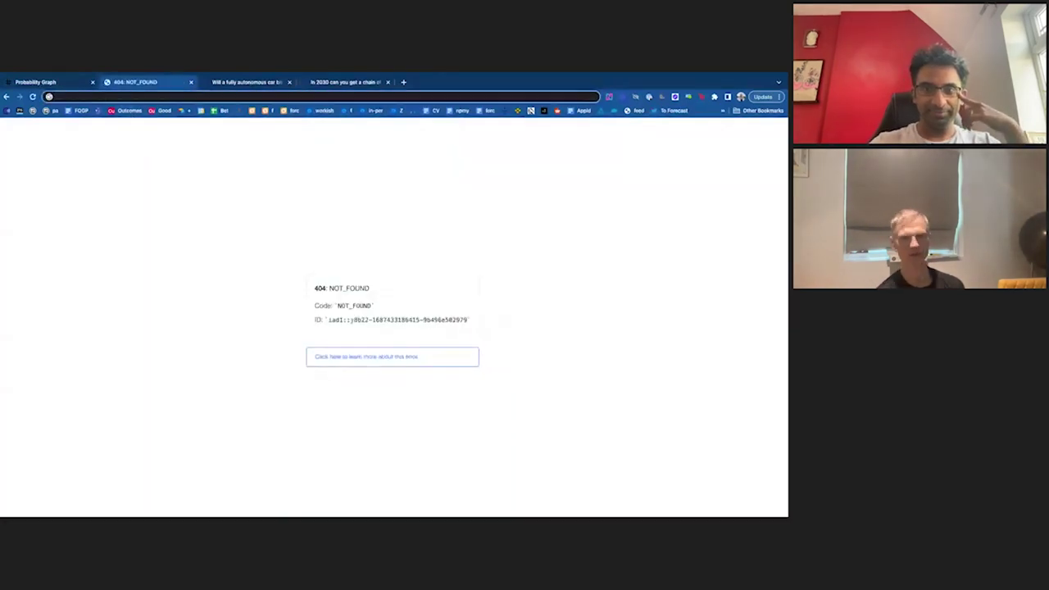
pyautogui.press('BackSpace')
pyautogui.press('BackSpace')
pyautogui.press('BackSpace')
pyautogui.press('BackSpace')
pyautogui.press('BackSpace')
pyautogui.press('BackSpace')
pyautogui.press('BackSpace')
pyautogui.press('BackSpace')
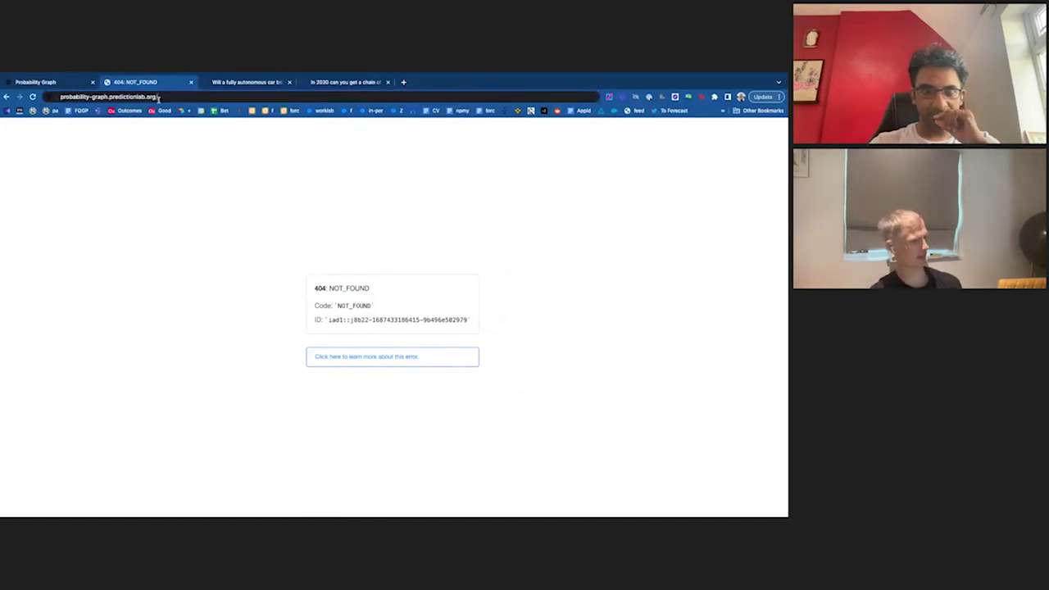
pyautogui.press('Return')
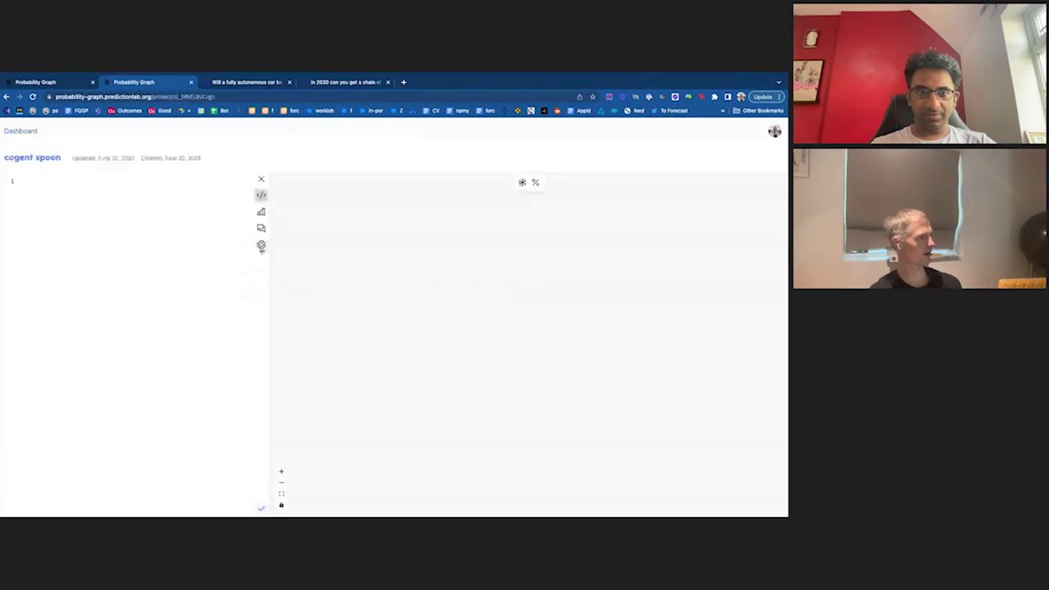
# Load a saved graph from a file into the new empty project.
pyautogui.click(260, 244)
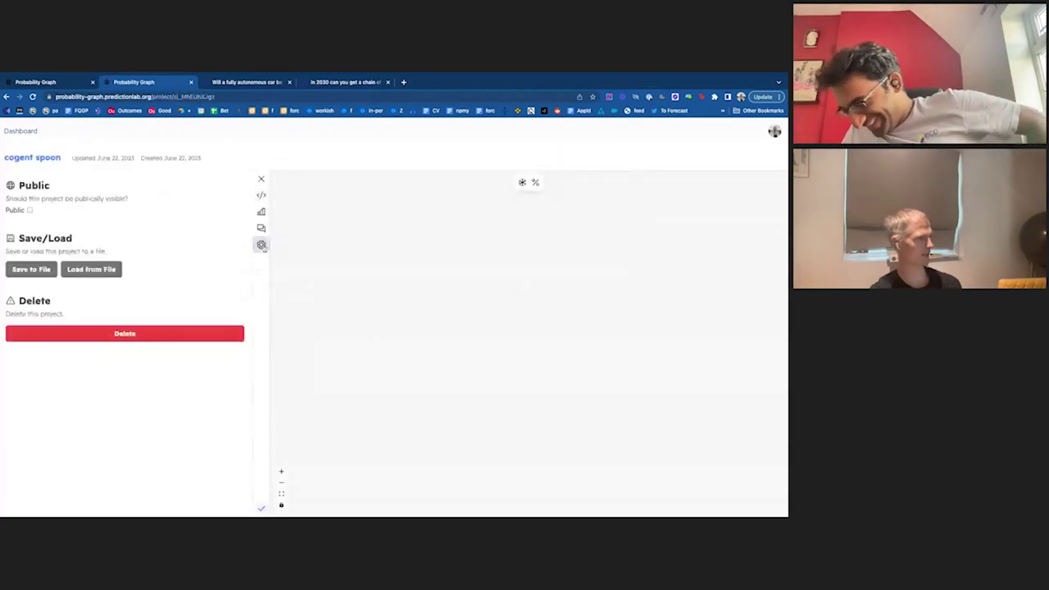
pyautogui.click(111, 272)
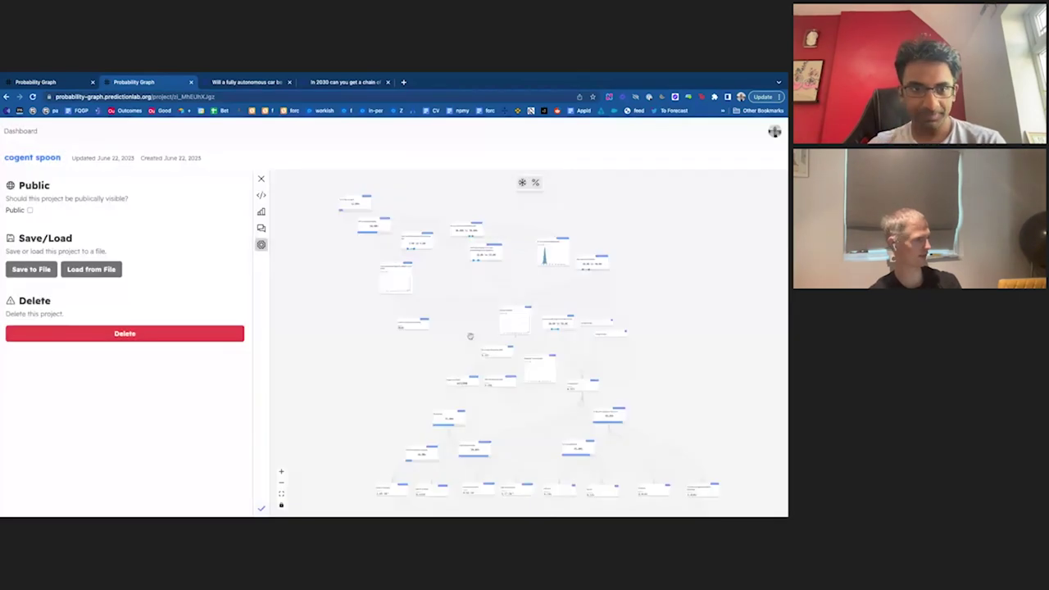
# Examine the loaded graph from the paradigm and timeline estimates down to the unaligned AGI and outcome nodes.
pyautogui.scroll(3, 470, 335)
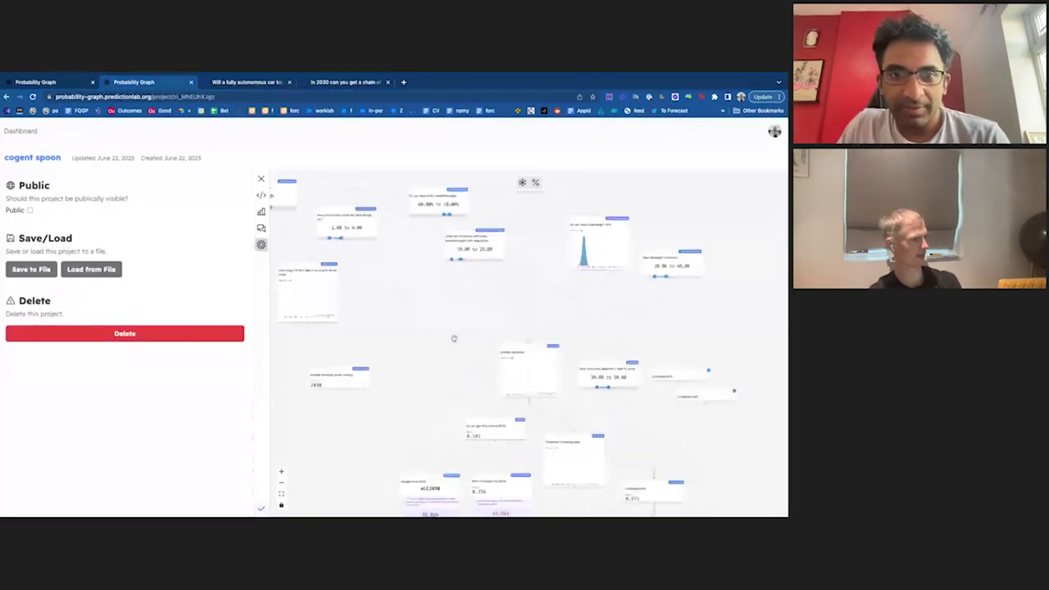
pyautogui.scroll(-3, 453, 337)
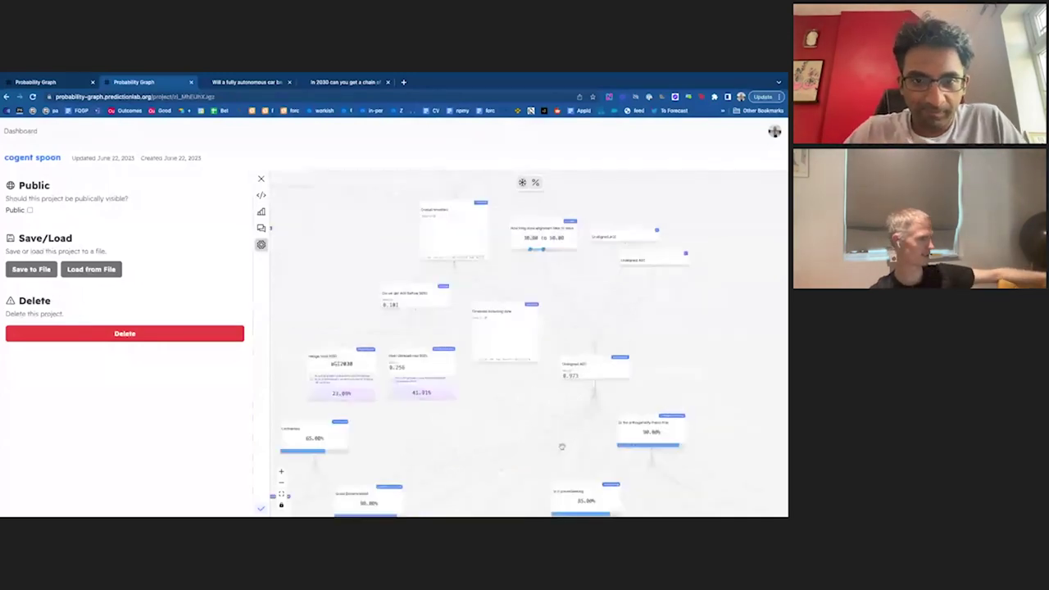
pyautogui.scroll(4, 561, 447)
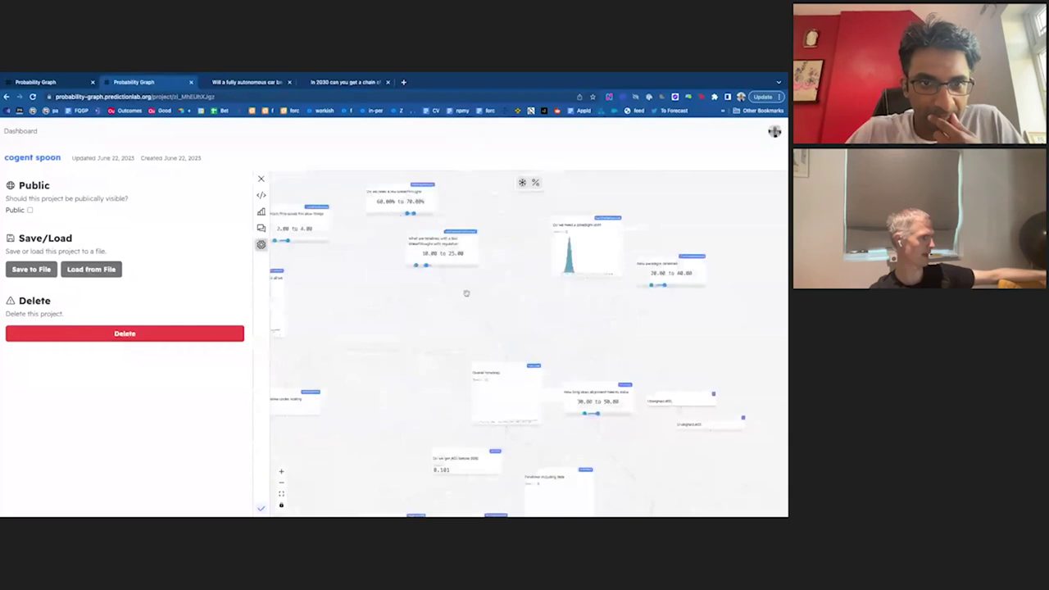
pyautogui.scroll(-3, 467, 293)
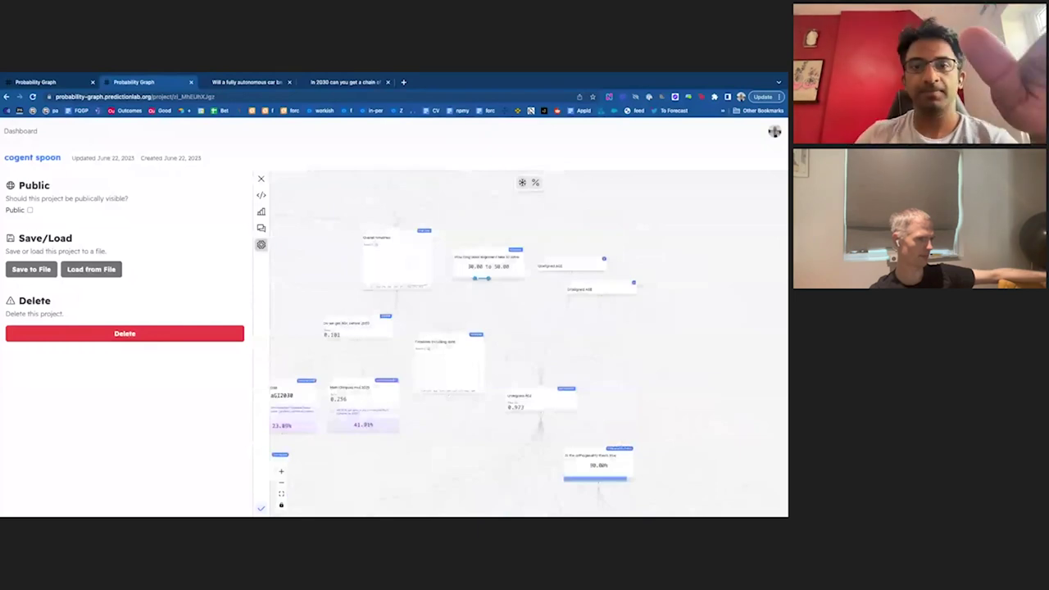
pyautogui.moveTo(448, 286); pyautogui.dragTo(458, 295)
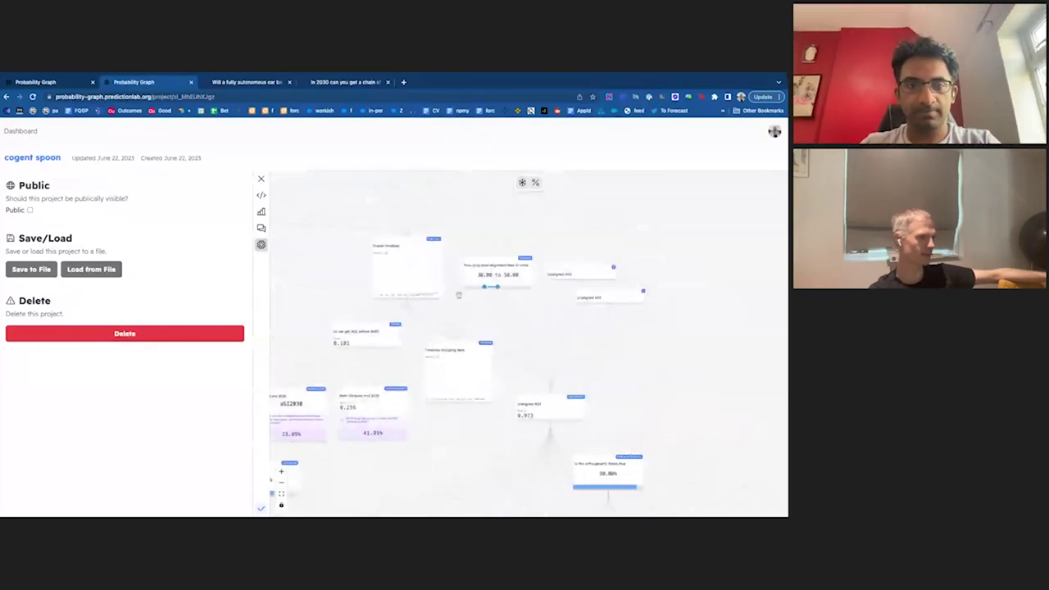
pyautogui.scroll(-3, 591, 236)
pyautogui.scroll(-2, 618, 284)
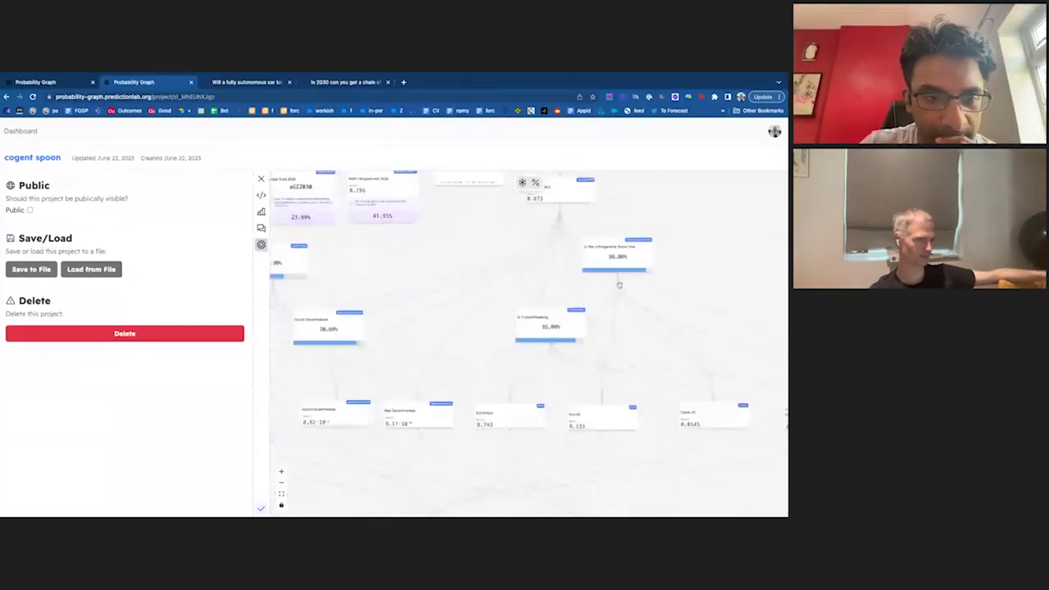
pyautogui.scroll(-2, 699, 354)
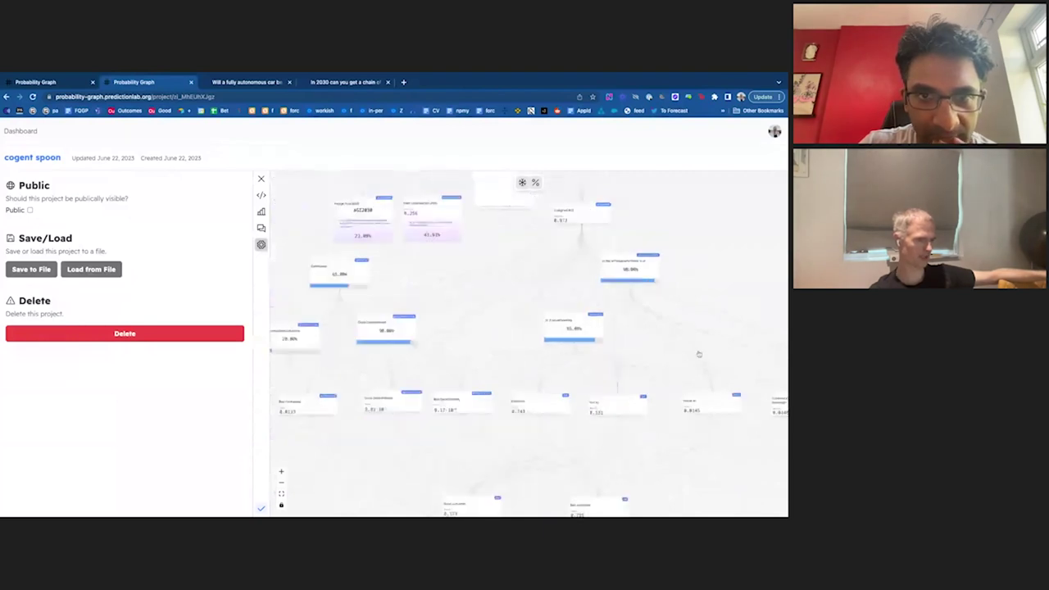